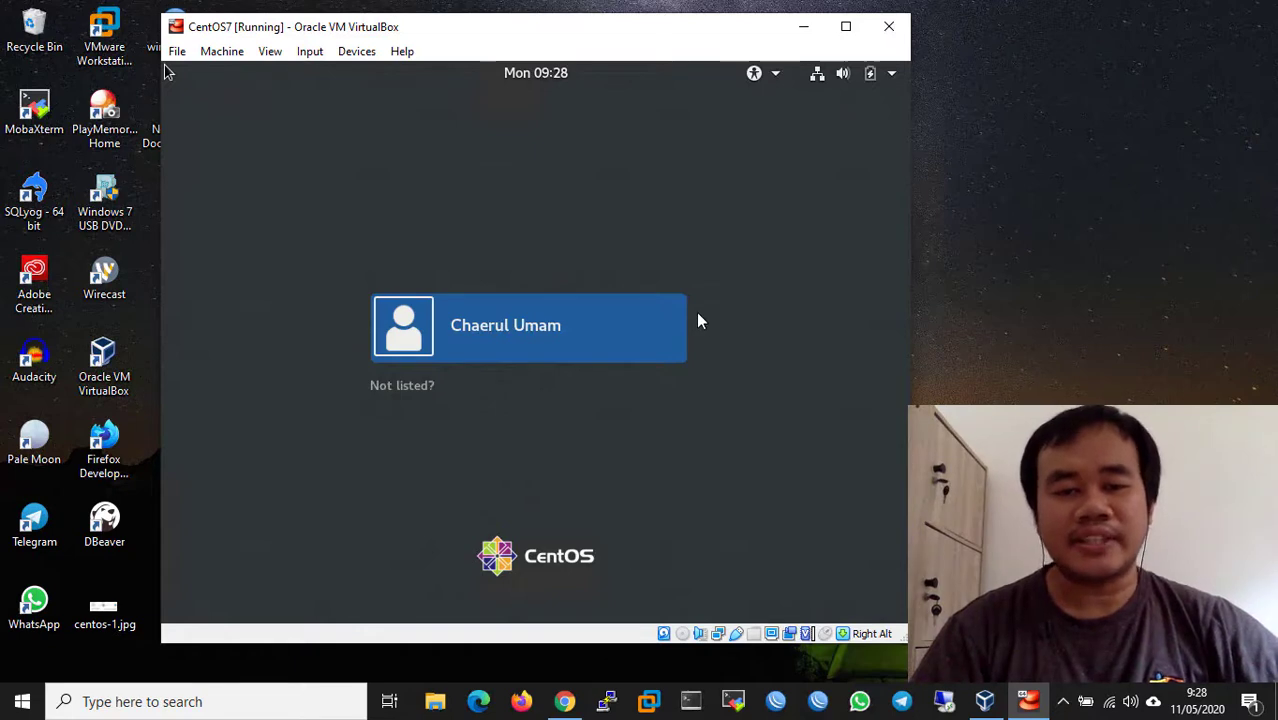
# - Bring Google Chrome in front of the VirtualBox window from the taskbar
pyautogui.click(567, 703)
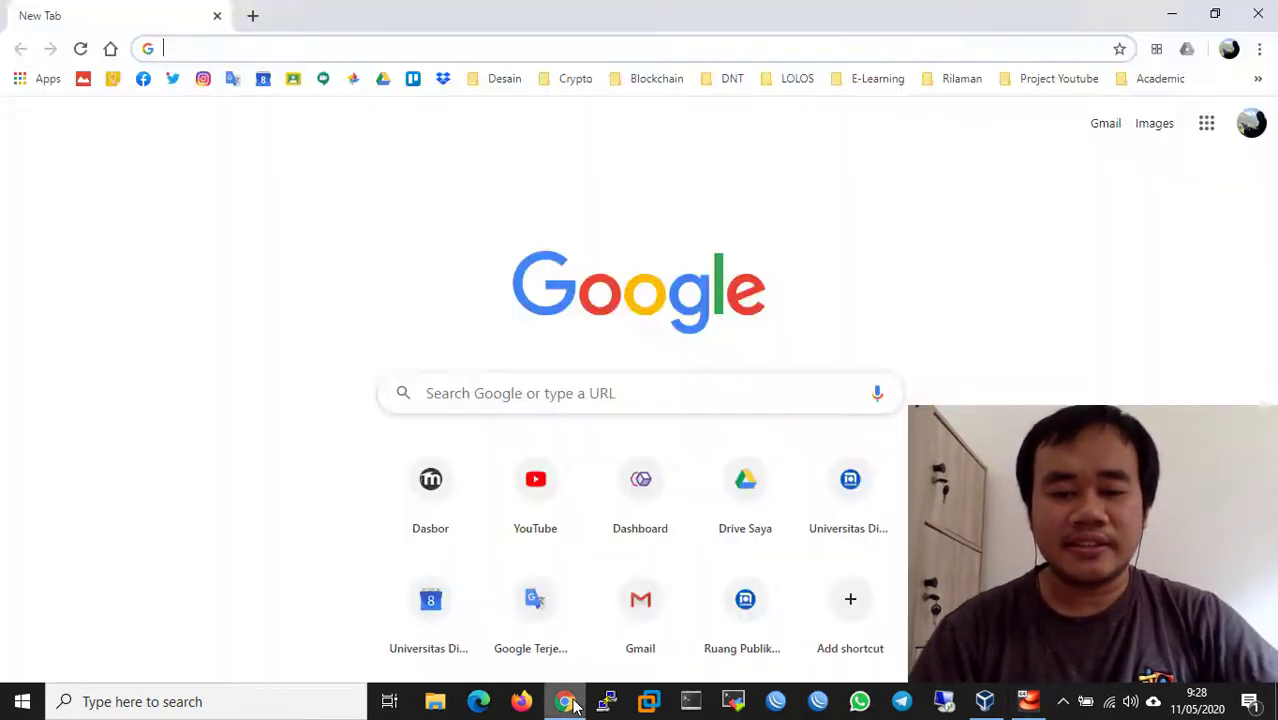
# - Search for winscp and start the WinSCP 5.17.5 download from the official site
pyautogui.click(448, 43)
pyautogui.write('win')
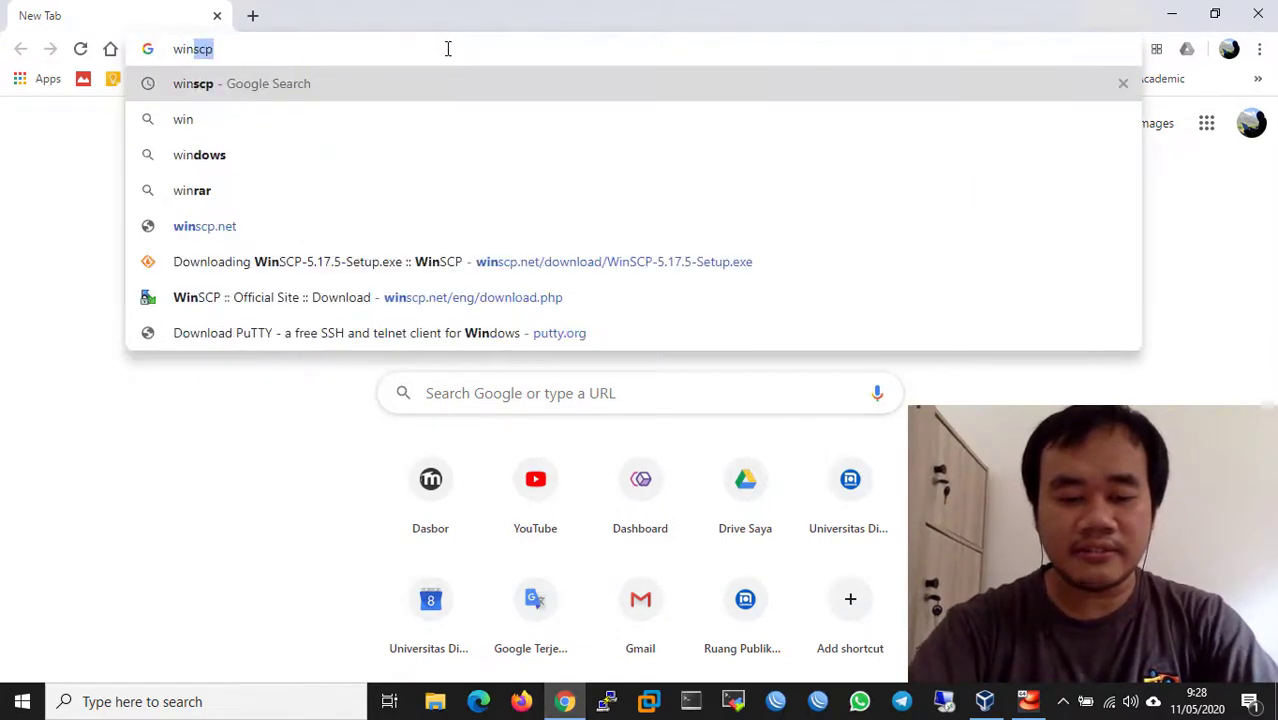
pyautogui.write('scp')
pyautogui.press('Return')
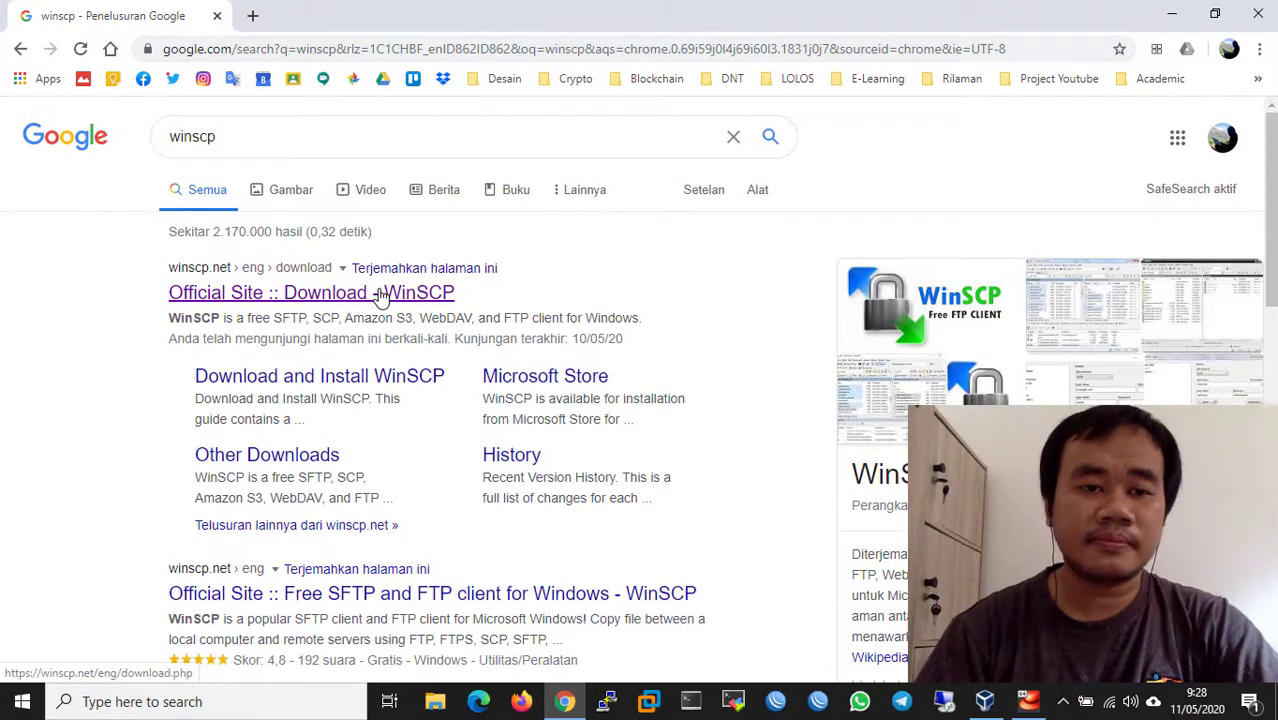
pyautogui.click(381, 294)
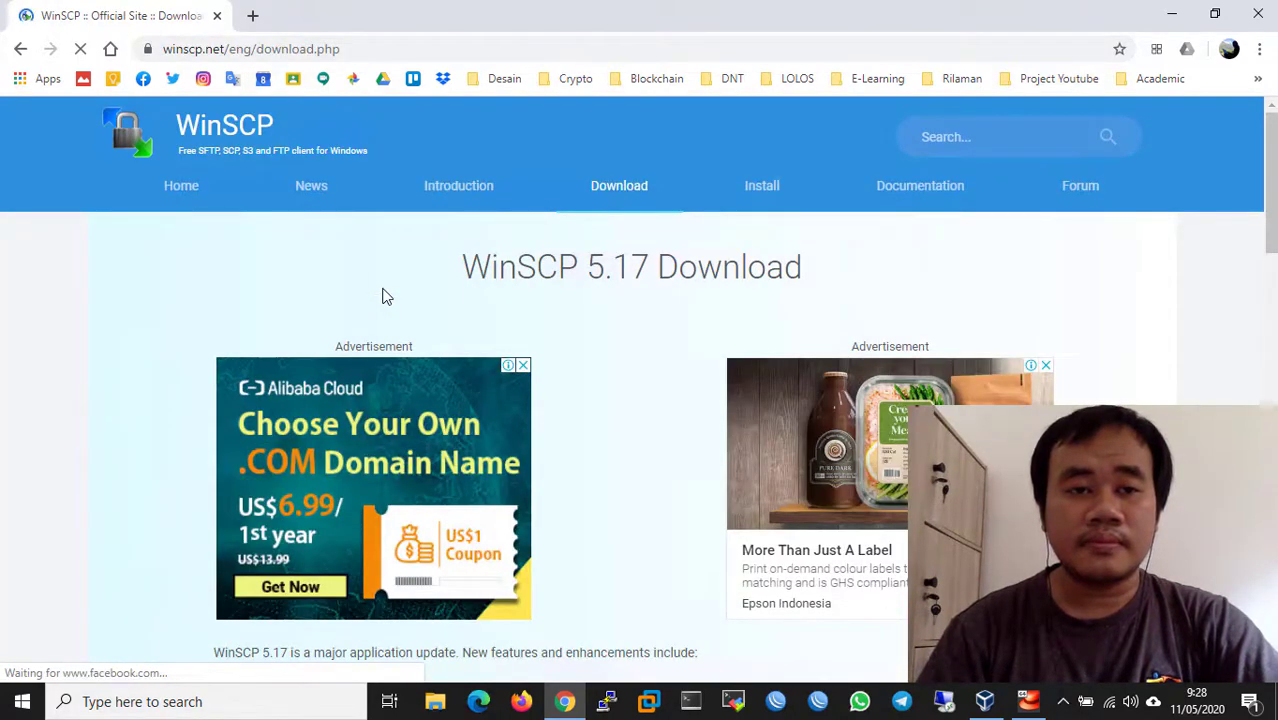
pyautogui.scroll(-5, 134, 256)
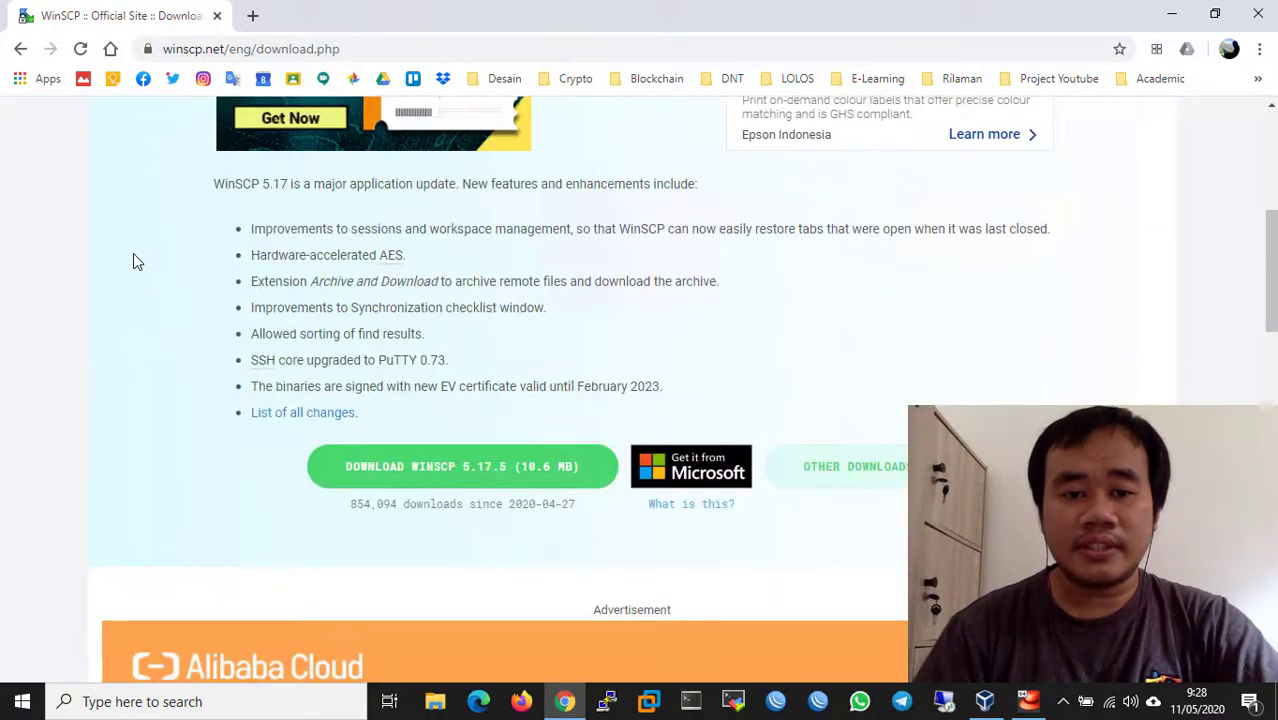
pyautogui.click(420, 476)
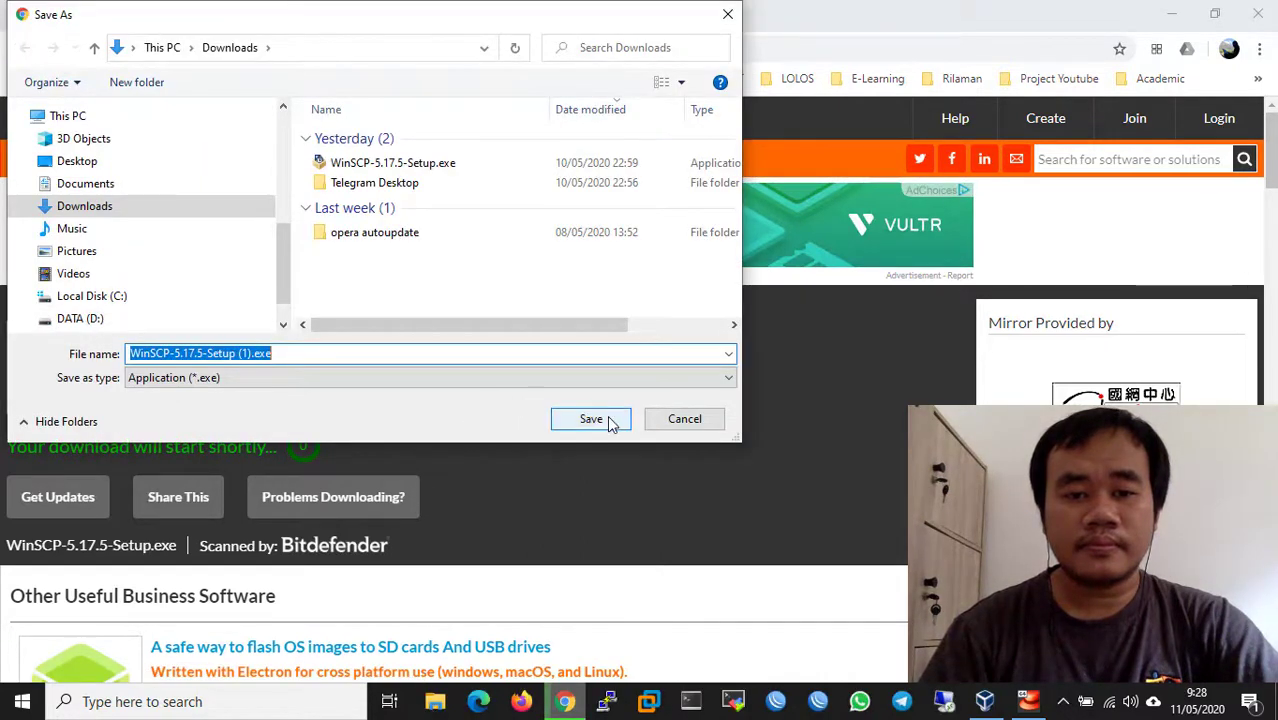
# - Save the WinSCP 5.17.5 installer to Downloads and bring the CentOS VM window forward
pyautogui.click(608, 420)
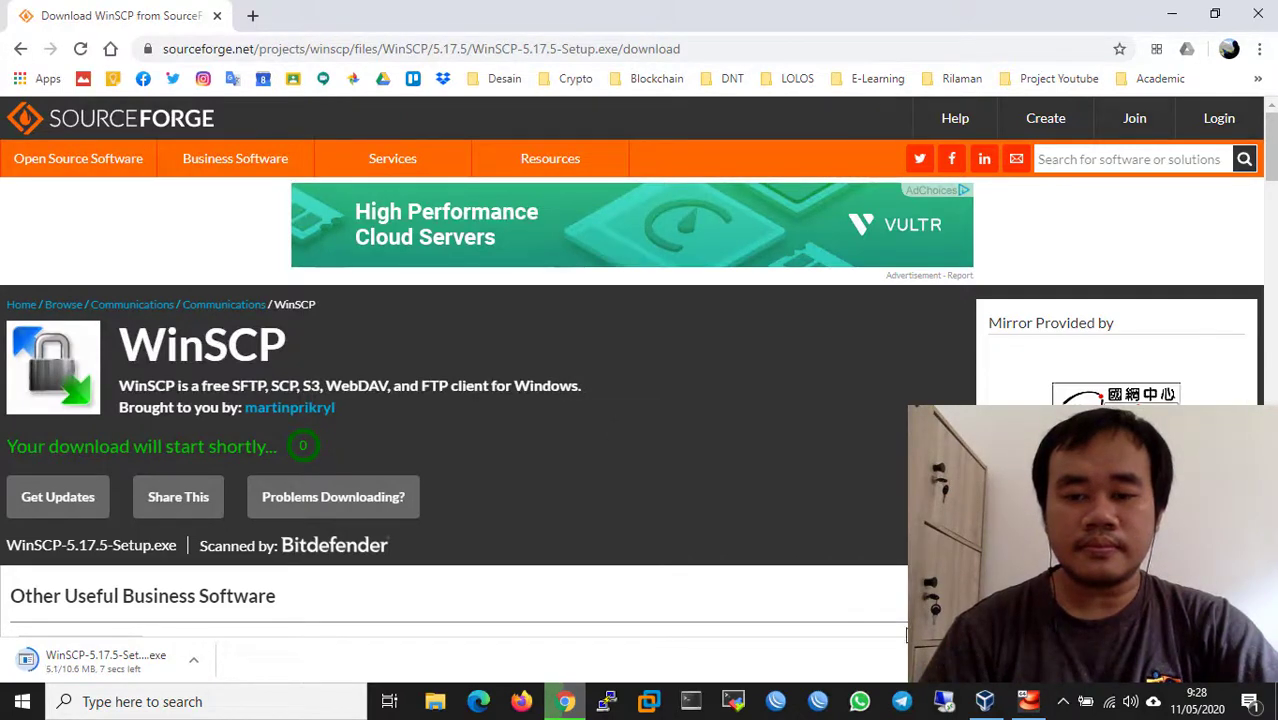
pyautogui.click(1030, 704)
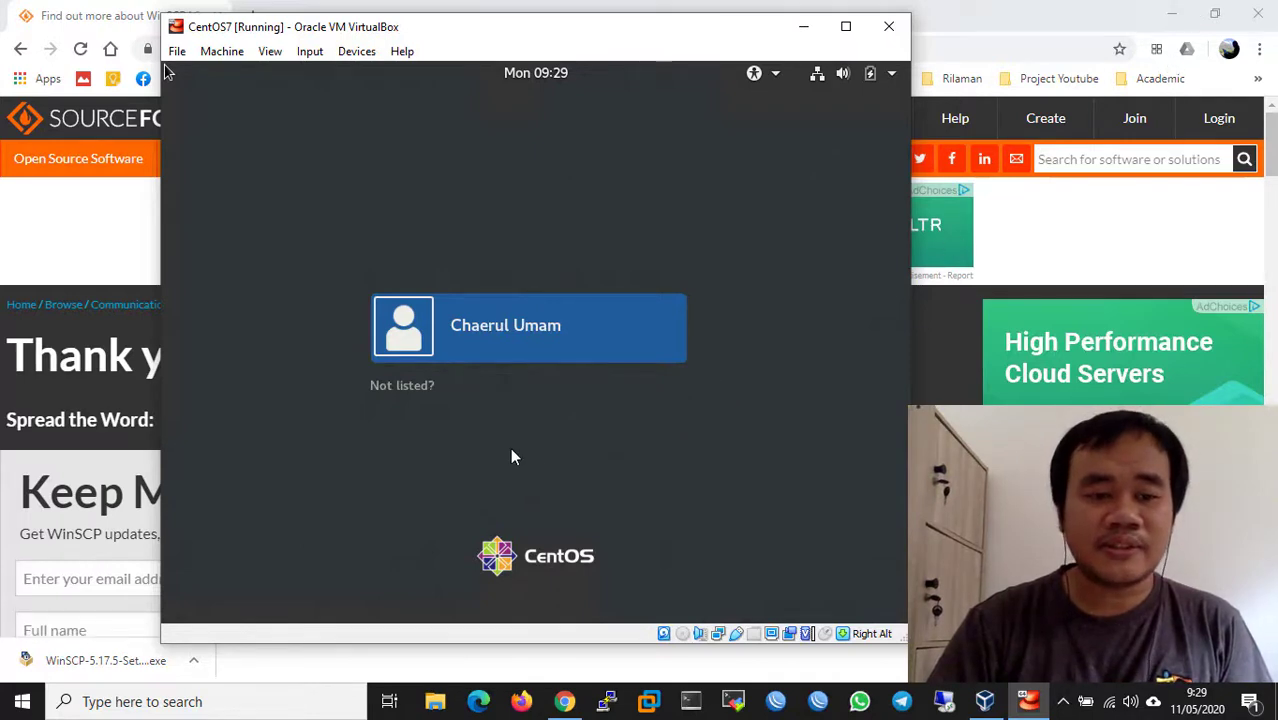
# - Run the downloaded WinSCP installer for all users and approve its changes
pyautogui.click(55, 24)
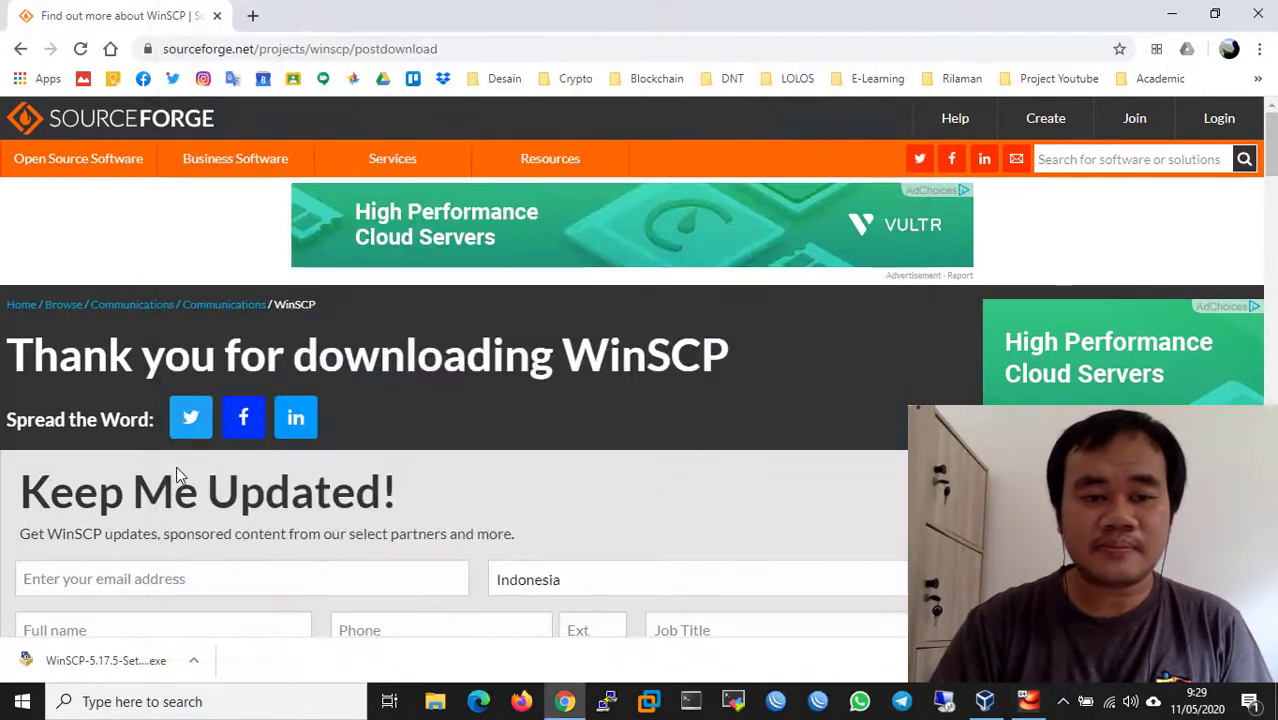
pyautogui.click(129, 661)
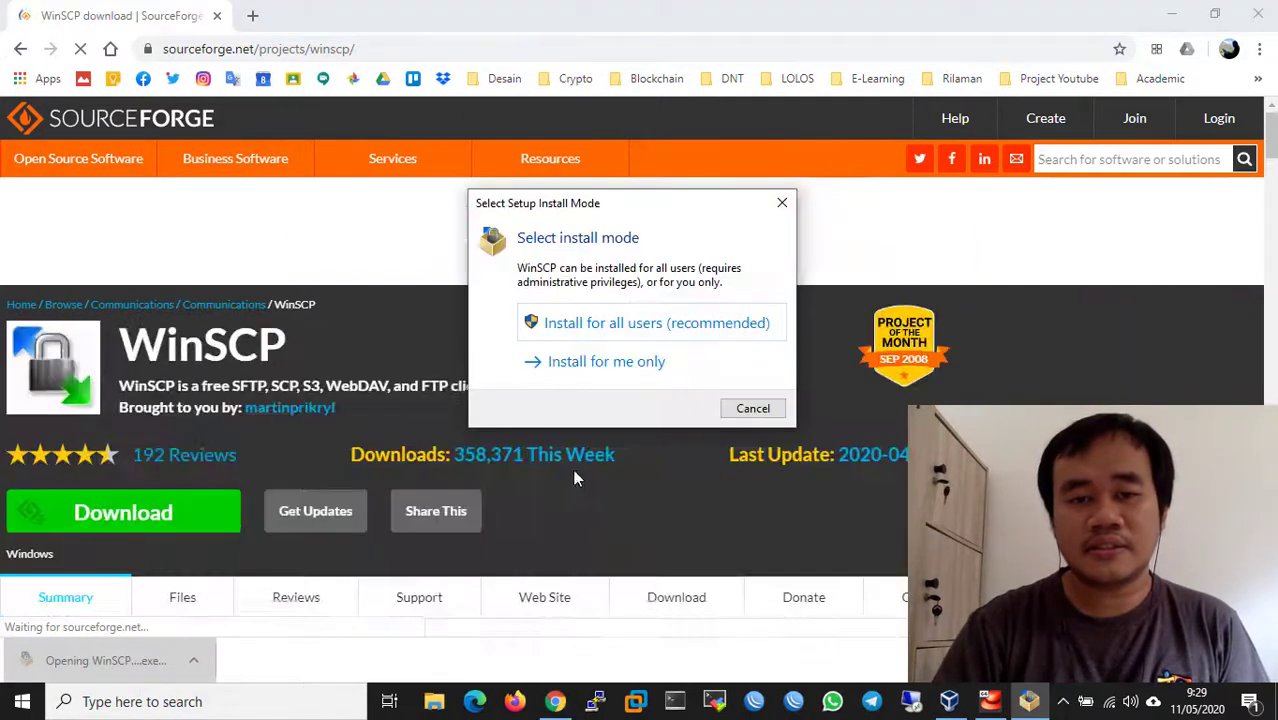
pyautogui.click(659, 326)
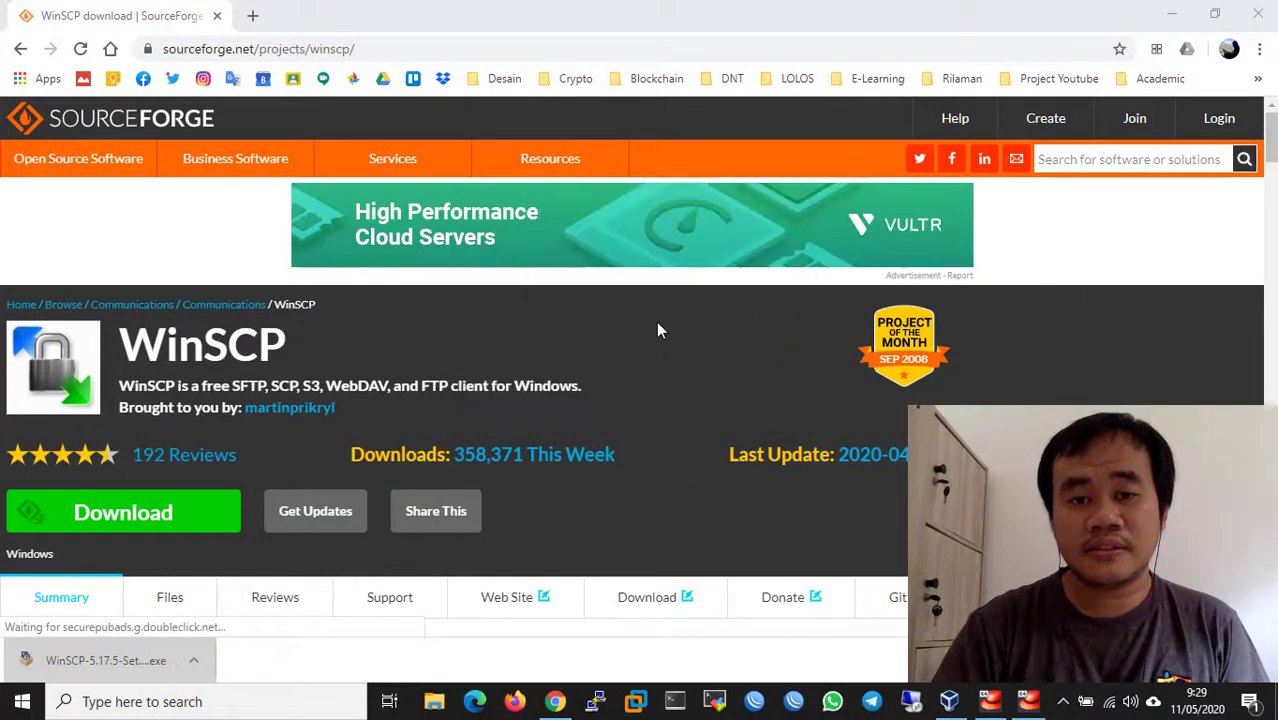
pyautogui.click(593, 490)
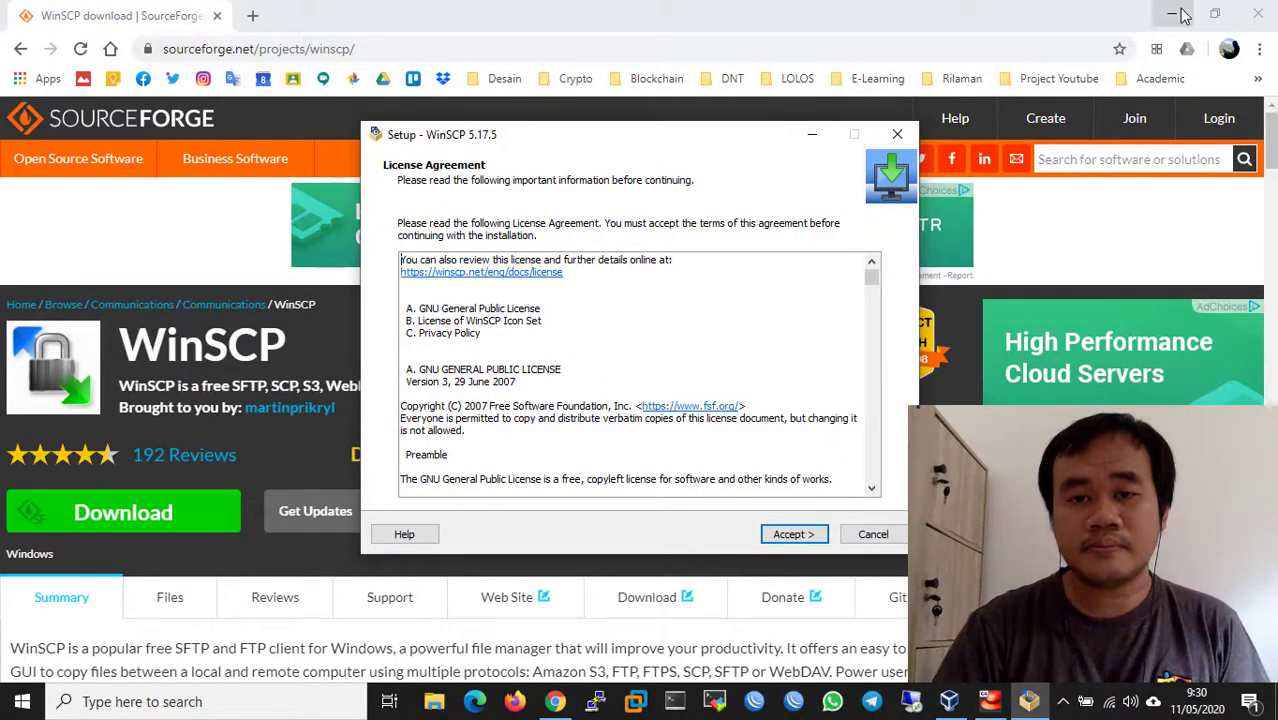
pyautogui.click(1171, 15)
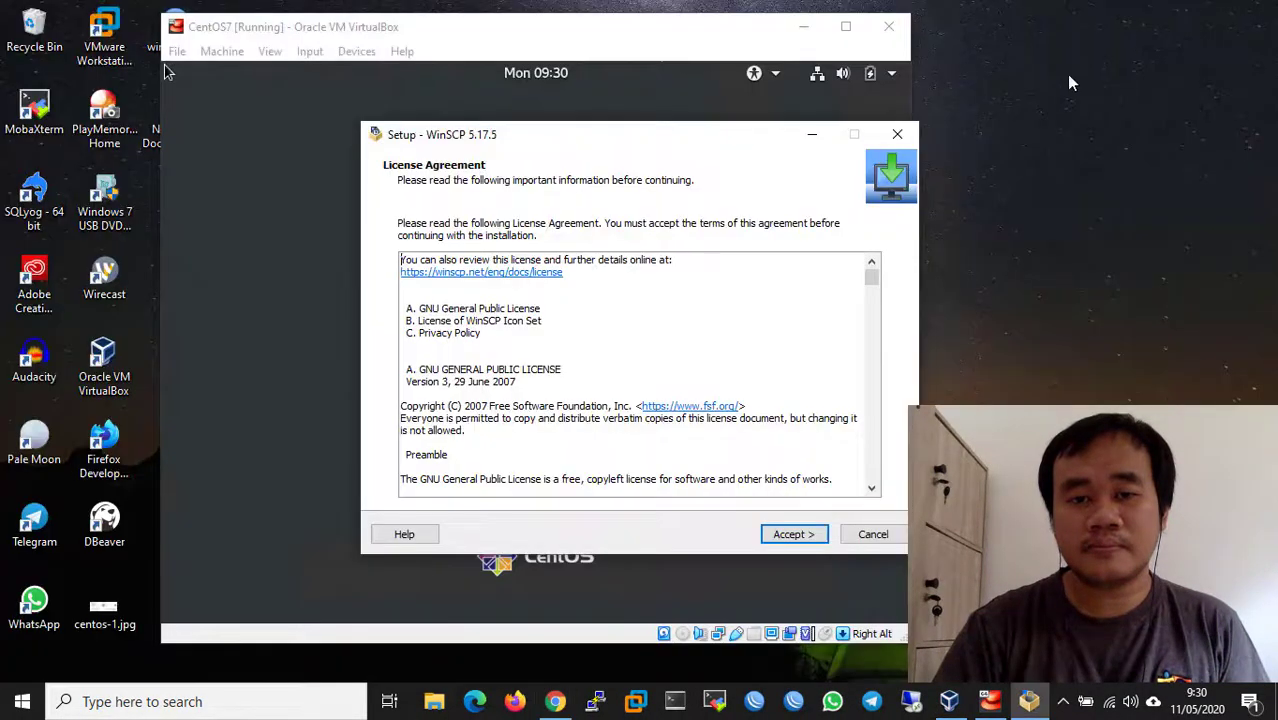
# - Install with typical setup and Commander interface, skip FileZilla import and Getting started, then launch WinSCP
pyautogui.click(795, 535)
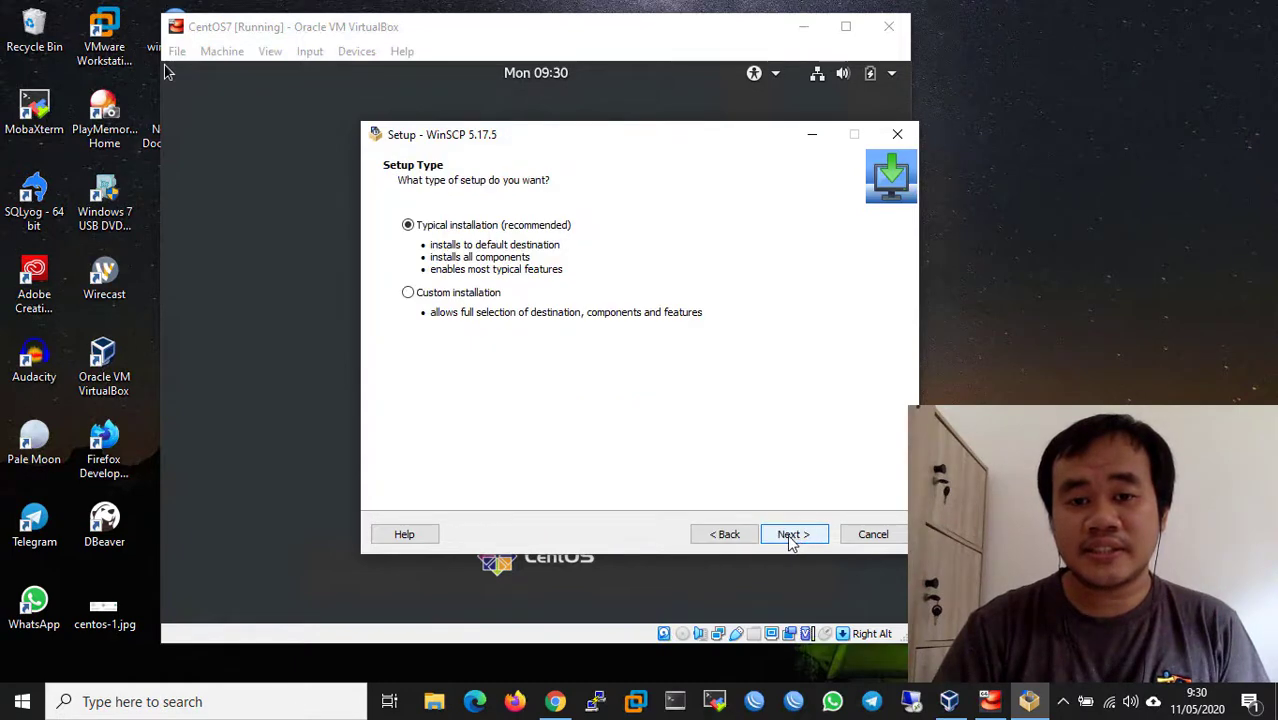
pyautogui.click(799, 541)
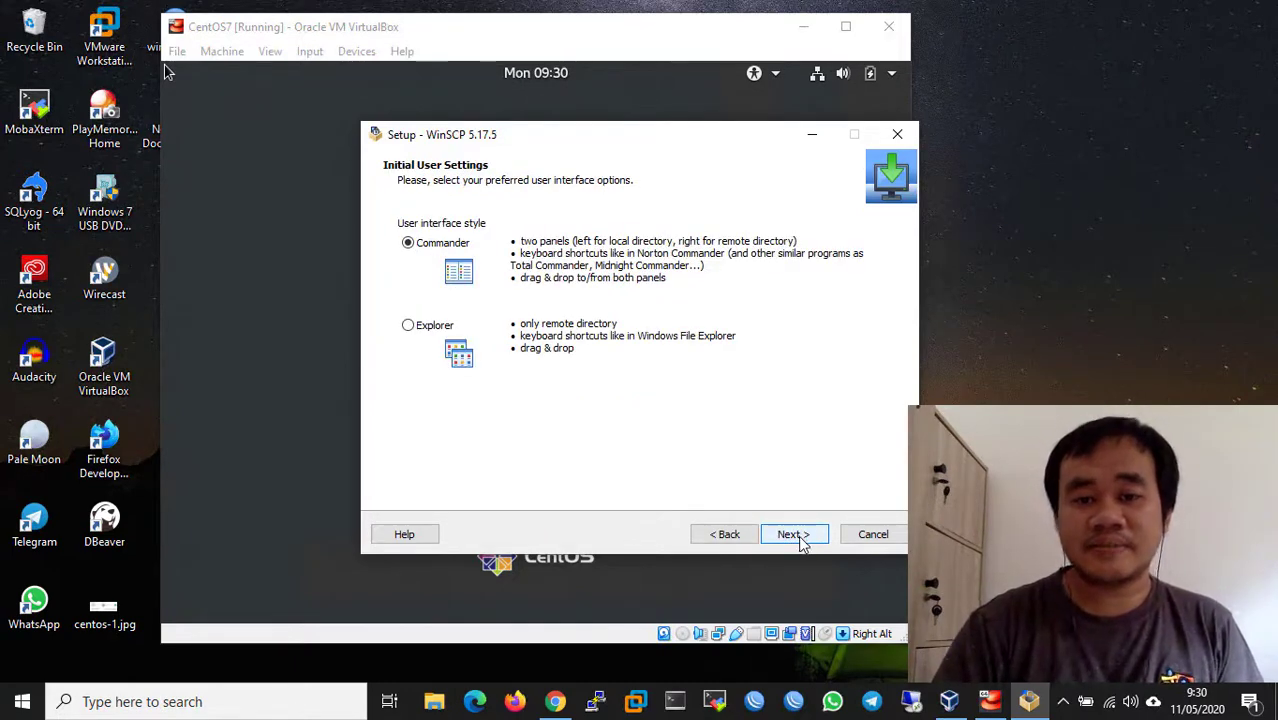
pyautogui.click(799, 538)
pyautogui.click(796, 536)
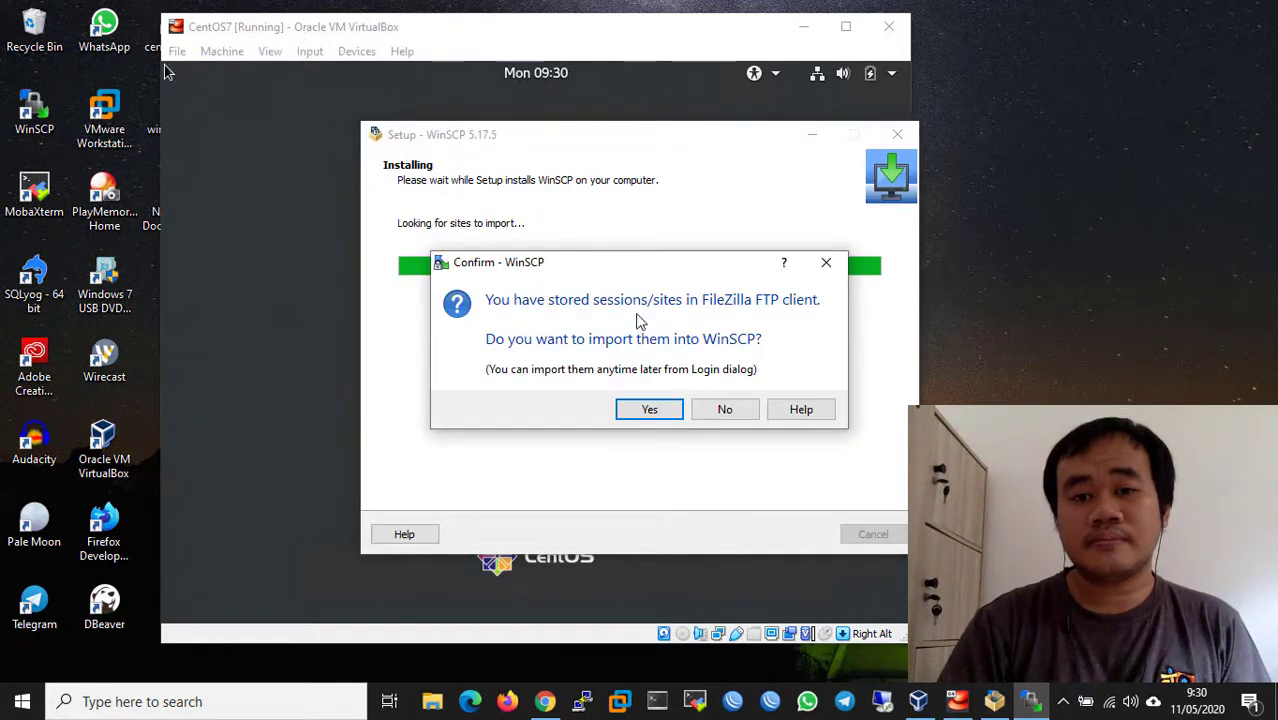
pyautogui.click(726, 410)
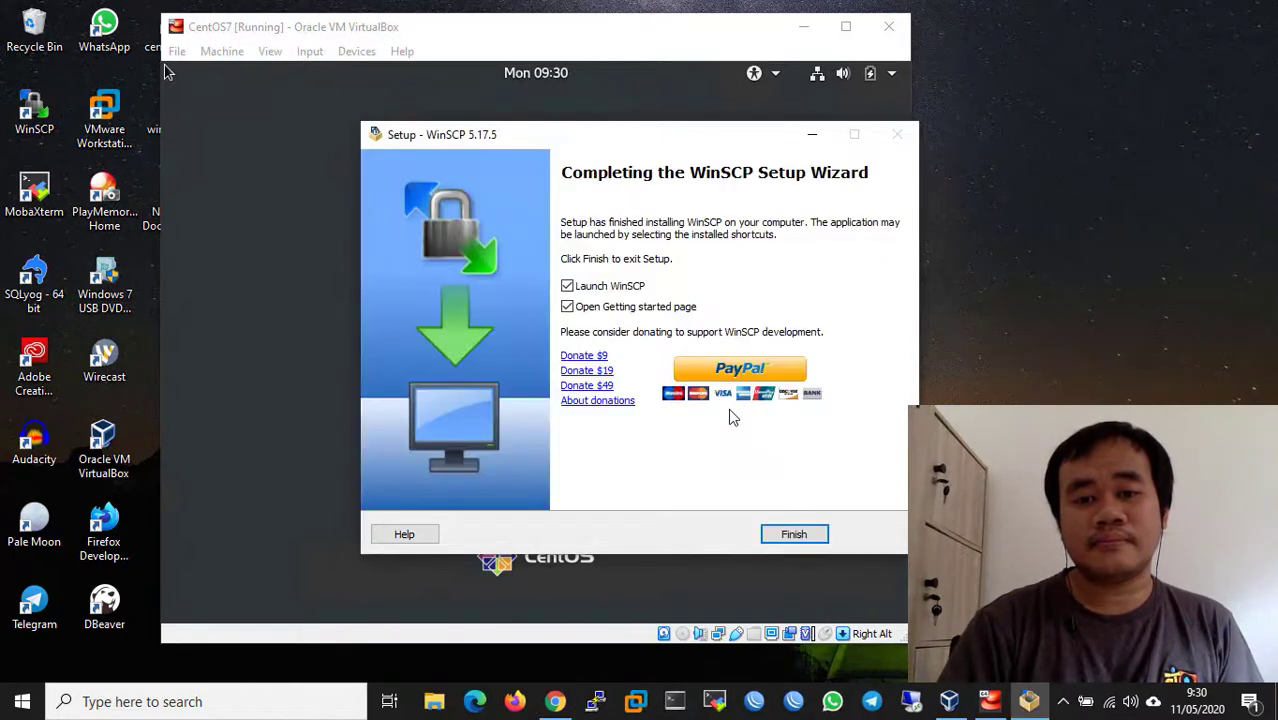
pyautogui.click(567, 308)
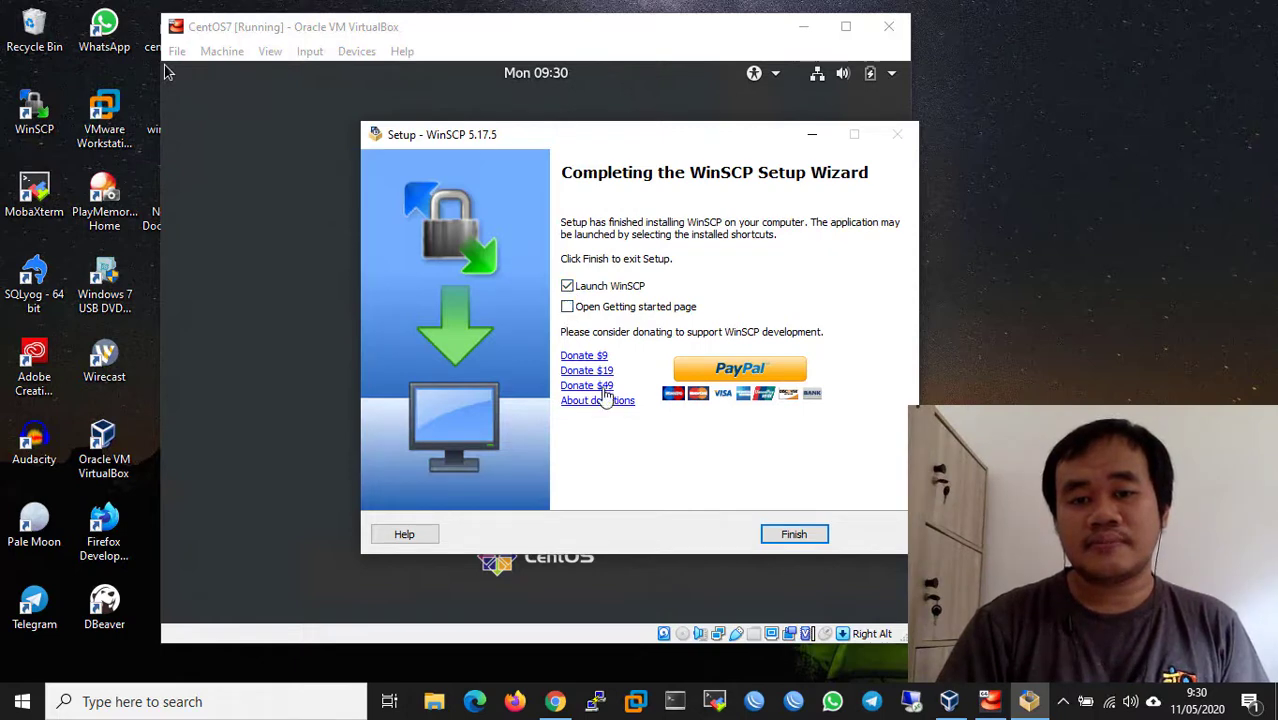
pyautogui.click(794, 535)
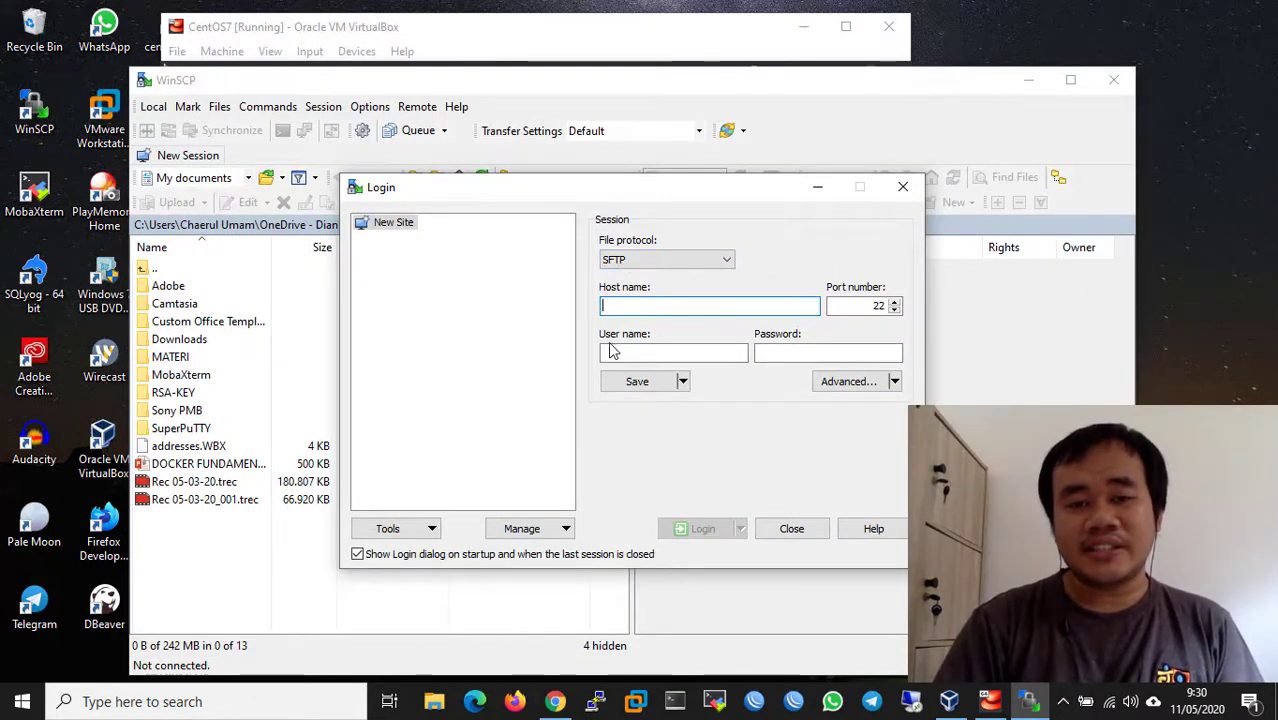
# - Capture the mouse into the VM and sign in to the CentOS user account with its password
pyautogui.click(533, 32)
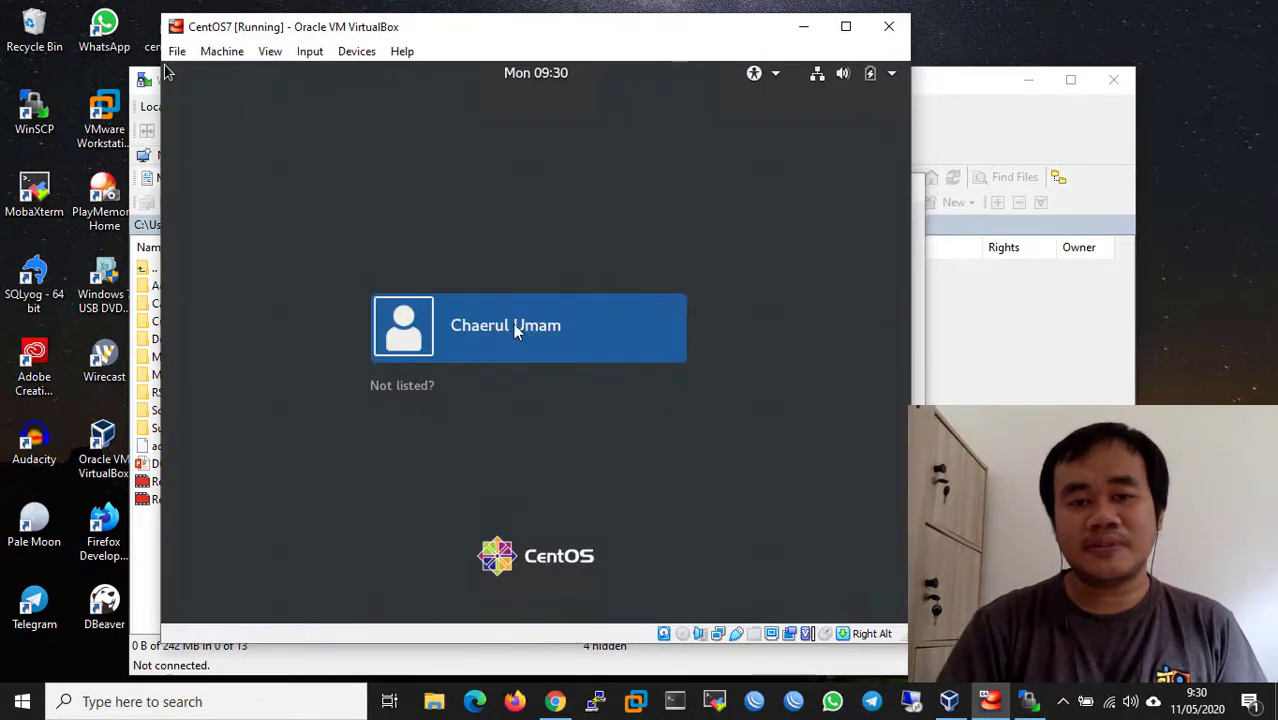
pyautogui.click(550, 222)
pyautogui.click(497, 446)
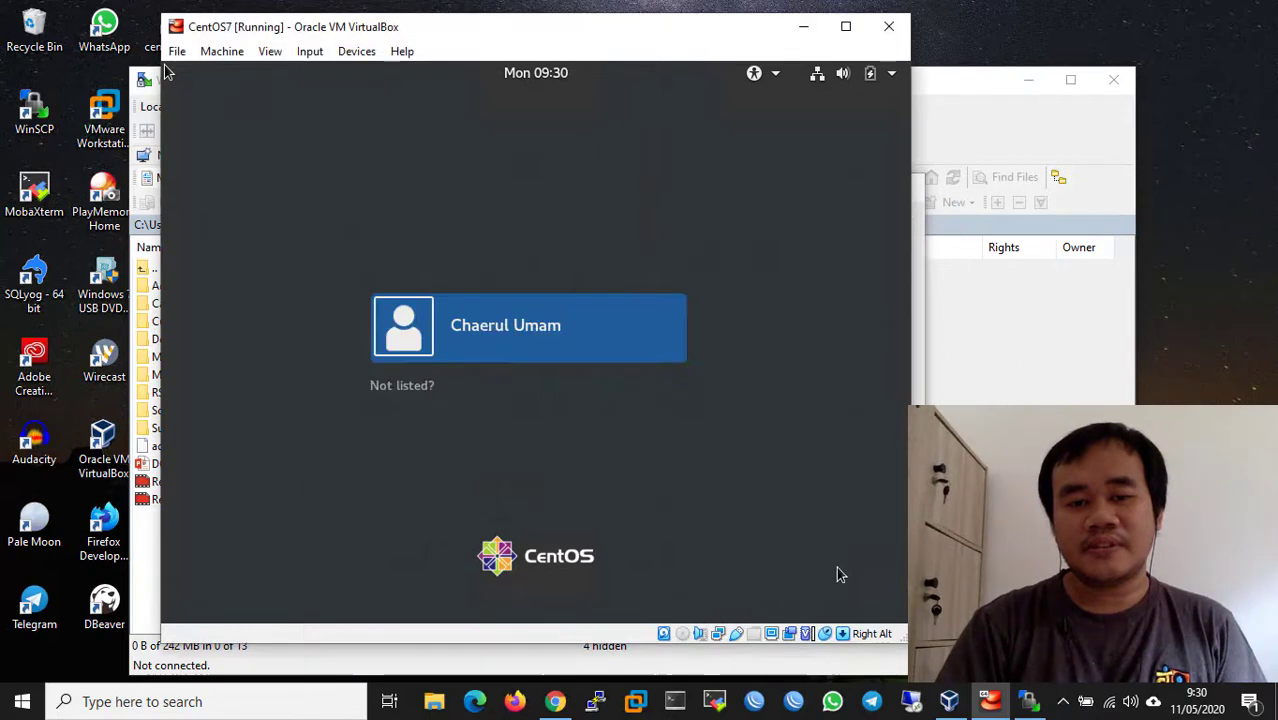
pyautogui.click(502, 346)
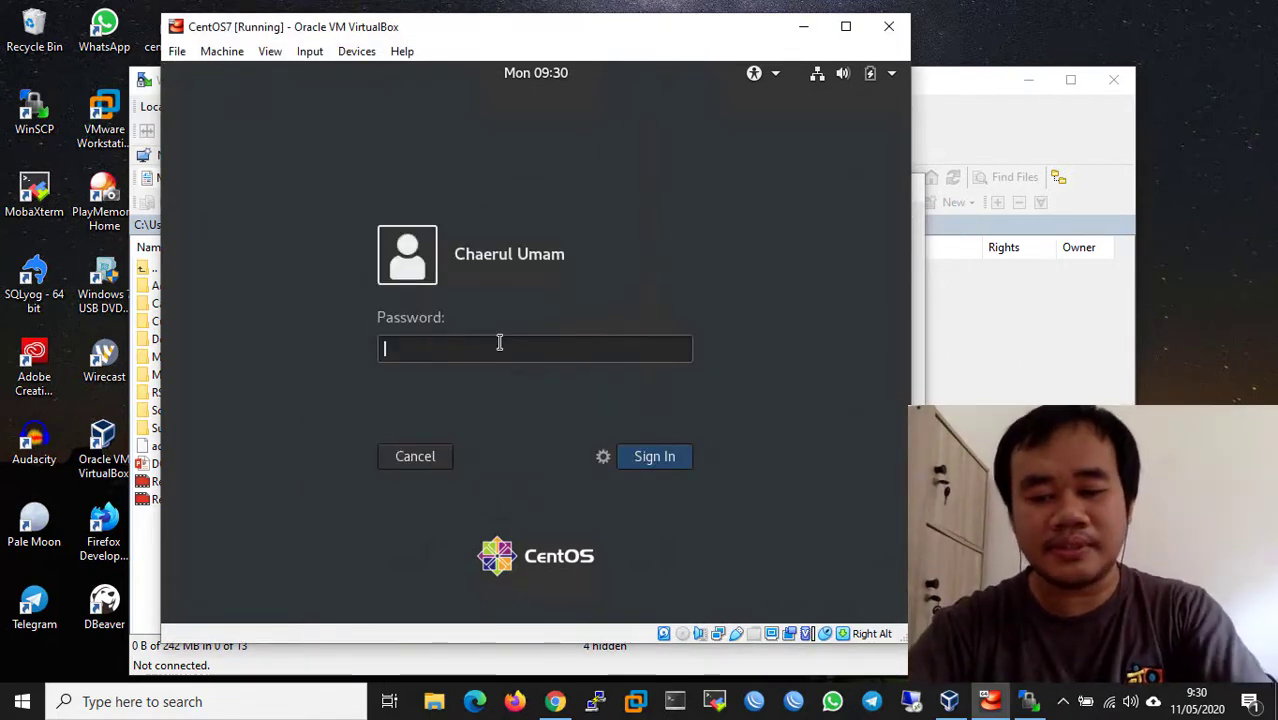
pyautogui.press('Return')
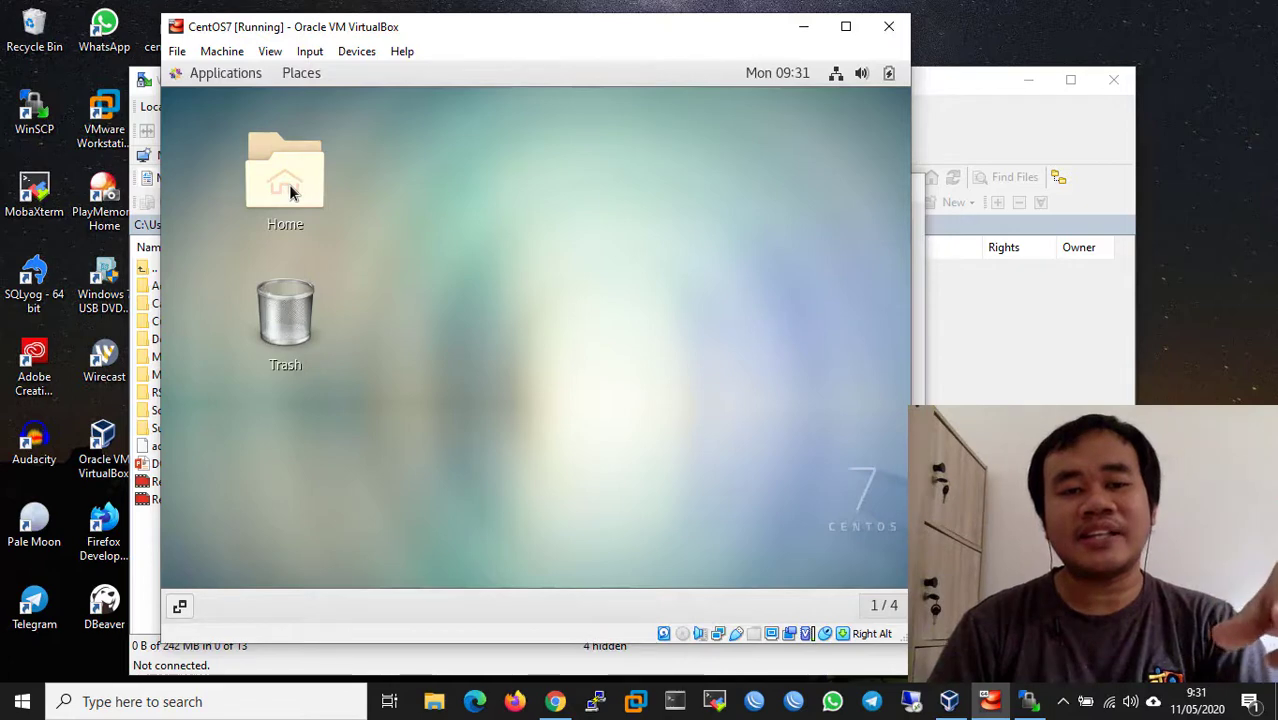
# - Open the guest's Home folder, then launch a Terminal from Applications > System Tools
pyautogui.doubleClick(290, 193)
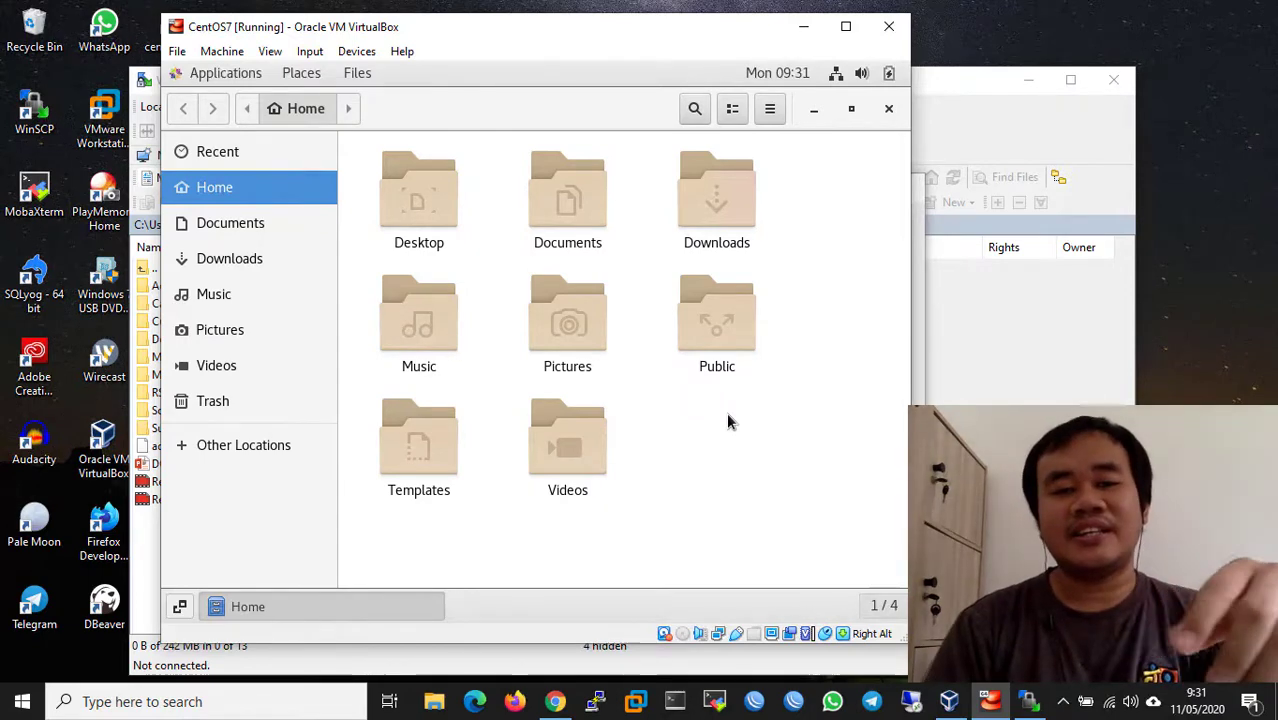
pyautogui.click(180, 76)
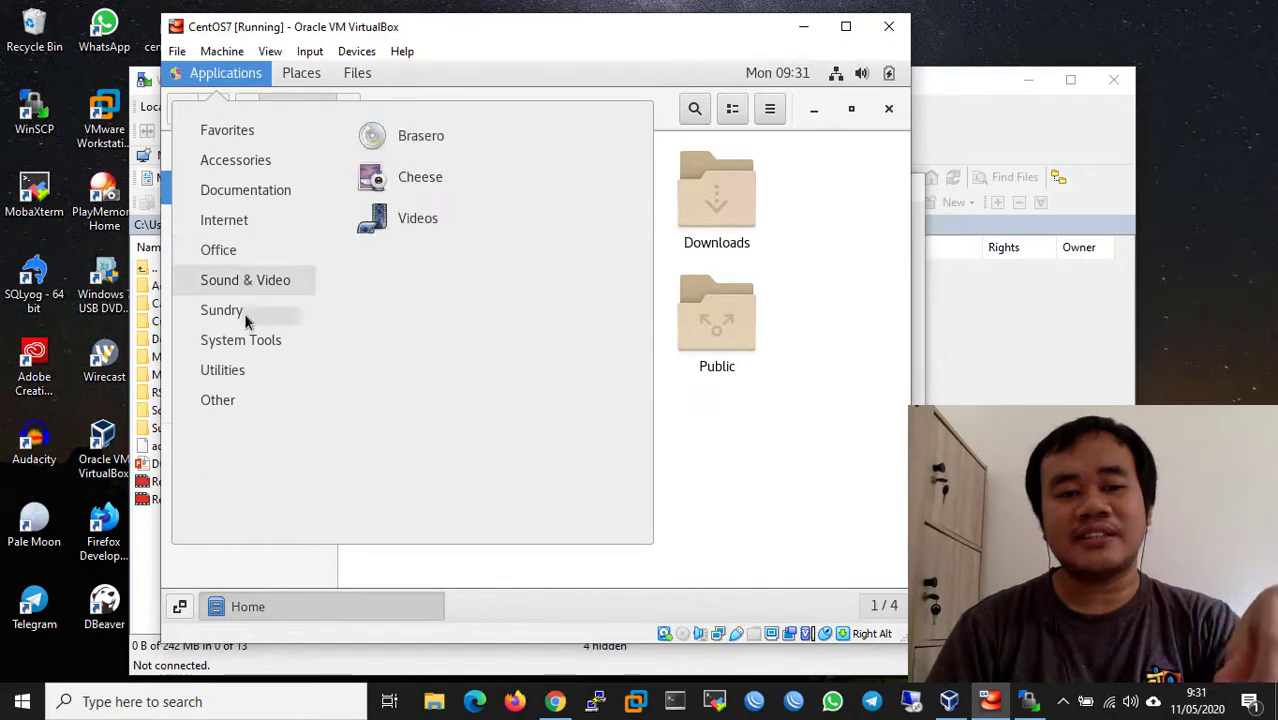
pyautogui.moveTo(252, 342)
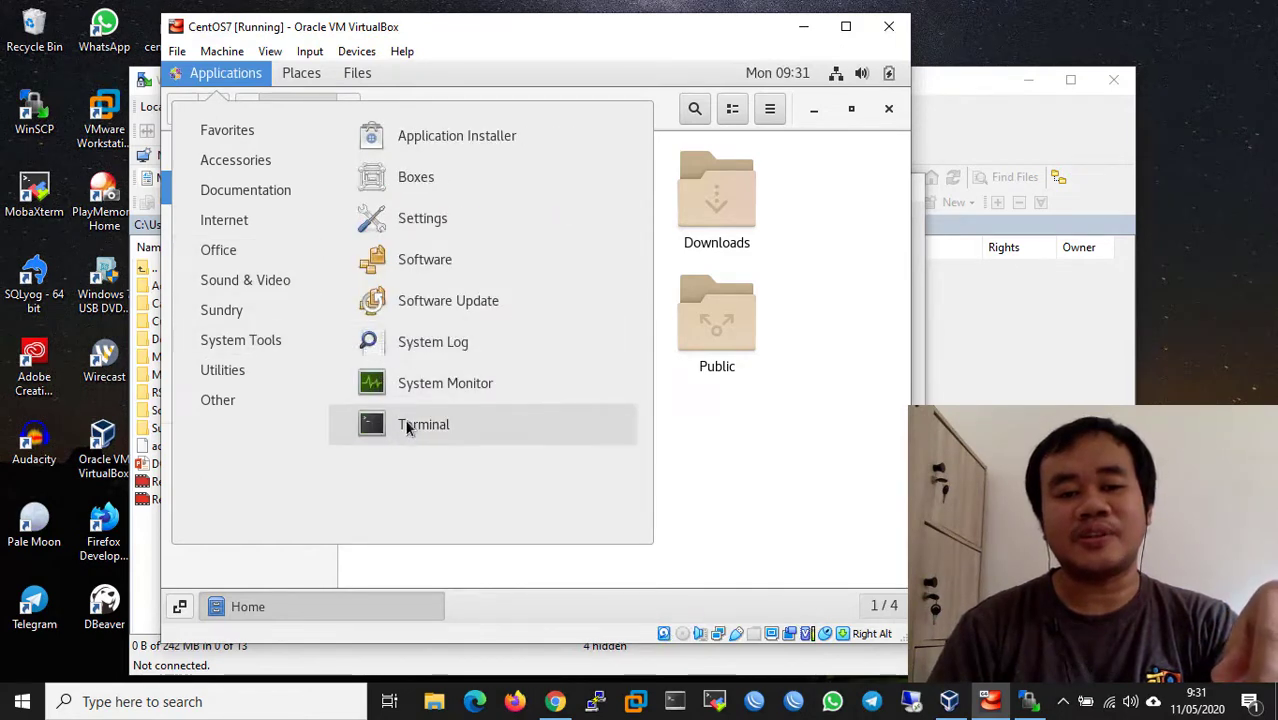
pyautogui.click(408, 424)
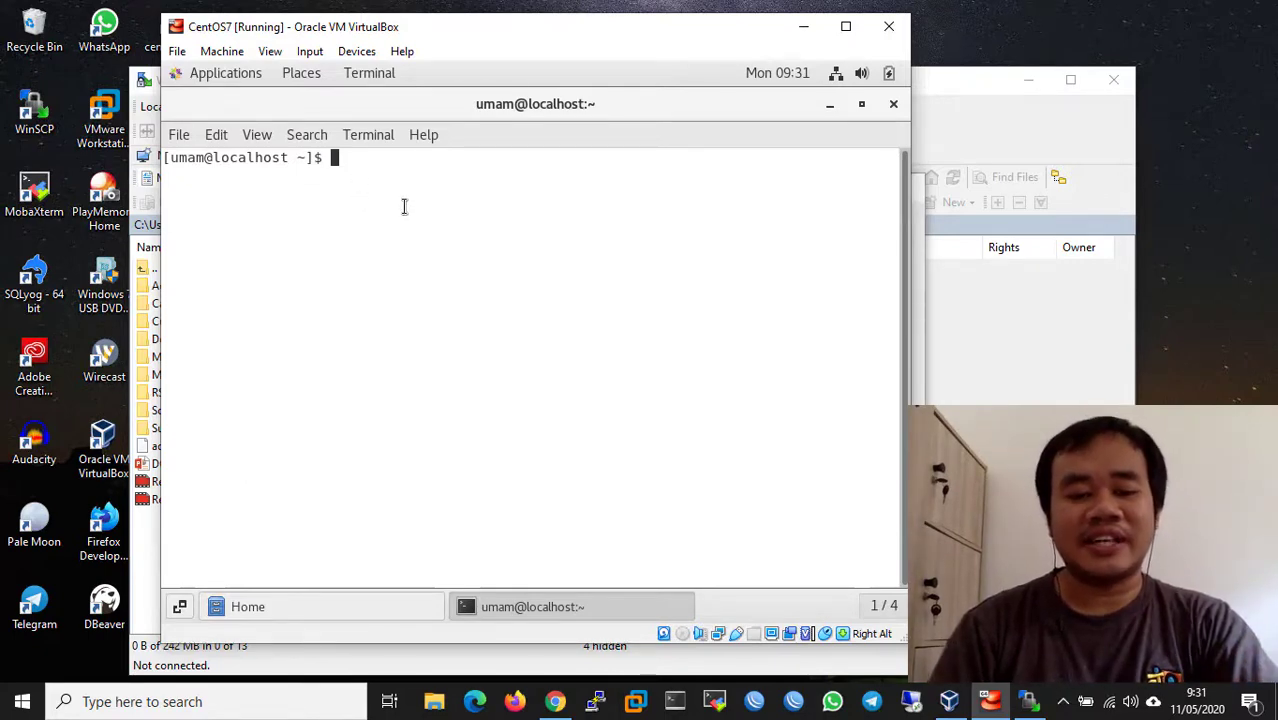
# - Run ls in the CentOS terminal and compare the listing with the Home folder window
pyautogui.write('ls')
pyautogui.press('Return')
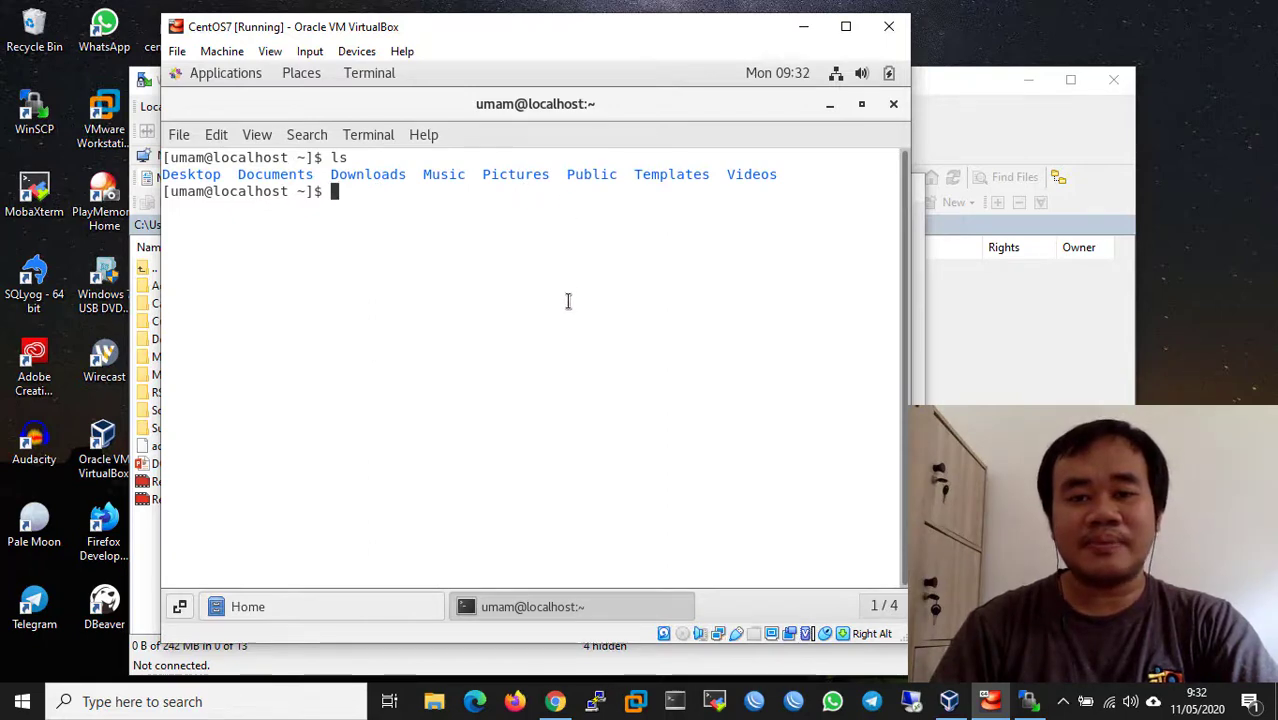
pyautogui.click(354, 599)
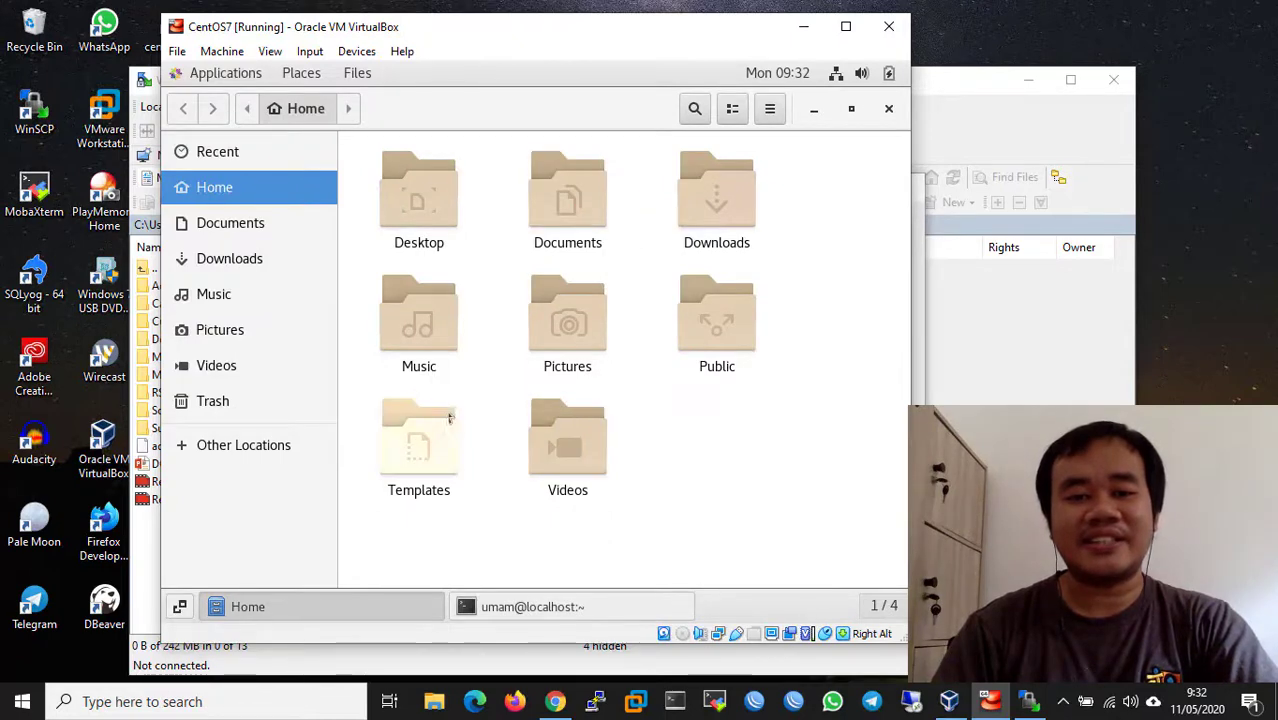
pyautogui.click(502, 609)
pyautogui.click(301, 73)
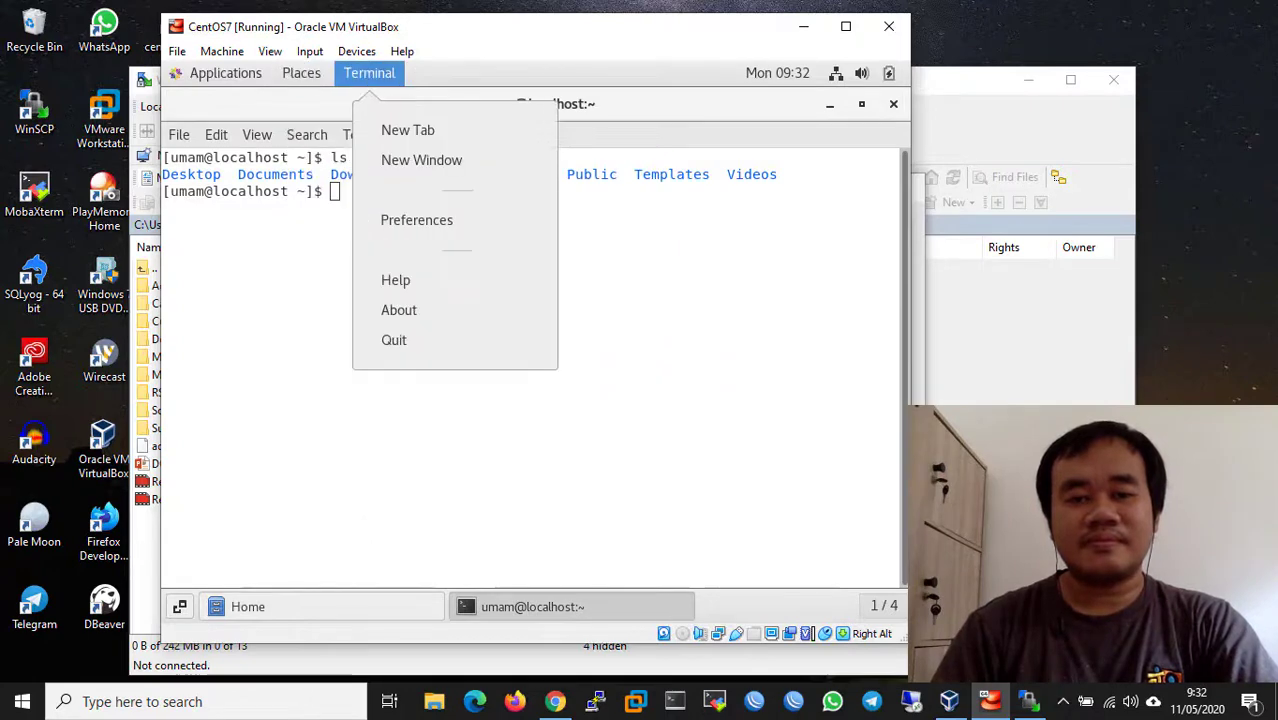
pyautogui.click(815, 480)
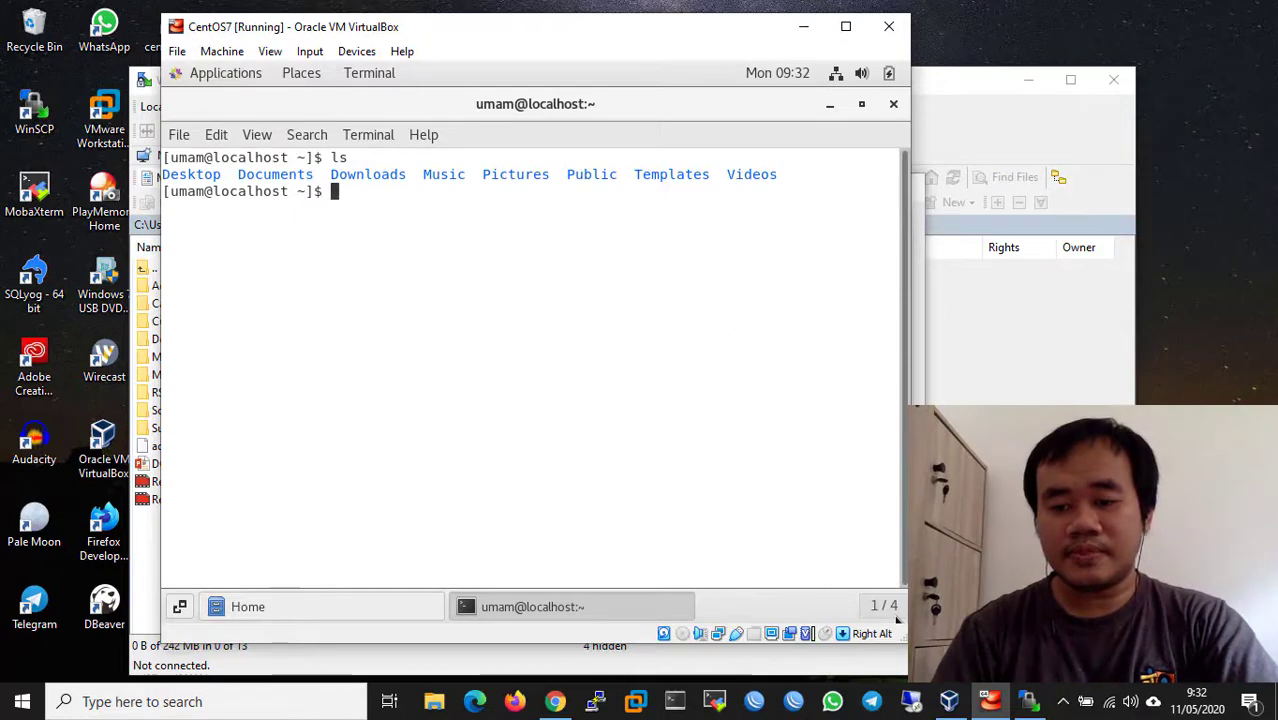
# - Raise WinSCP's Login dialog above VirtualBox, nudge it up-left and focus the Host name field
pyautogui.click(1028, 701)
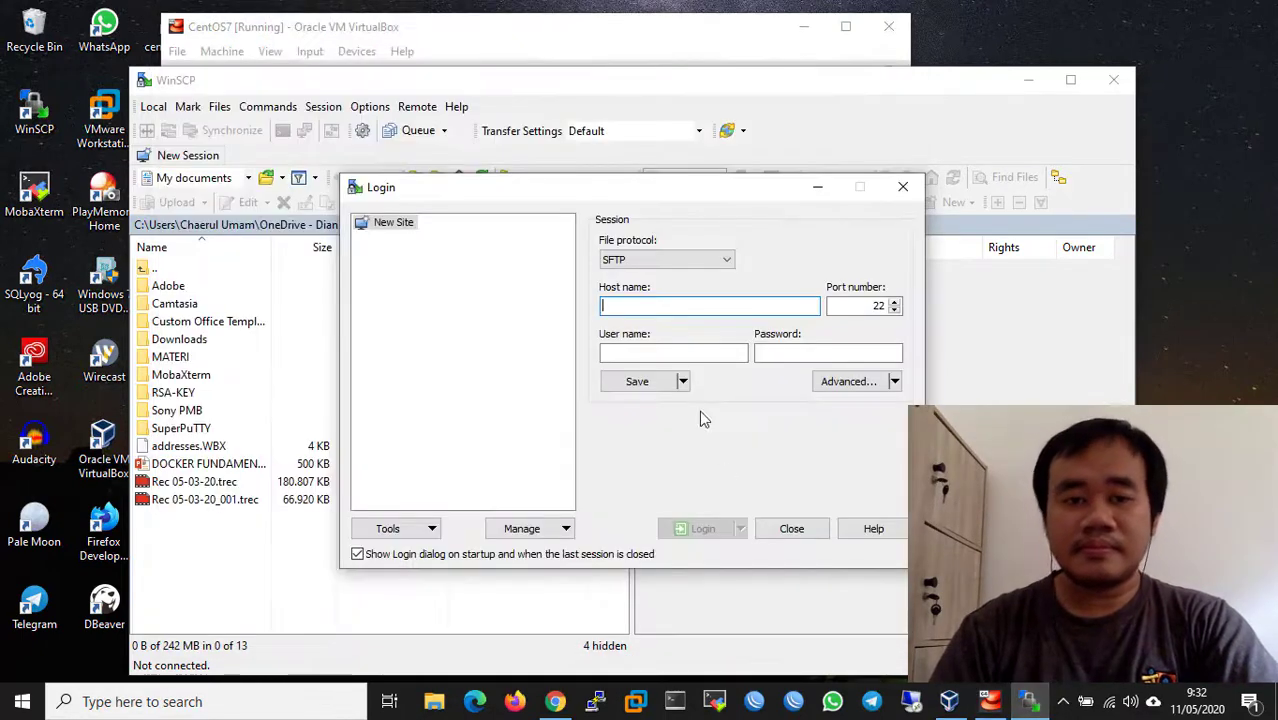
pyautogui.moveTo(609, 192); pyautogui.dragTo(589, 171)
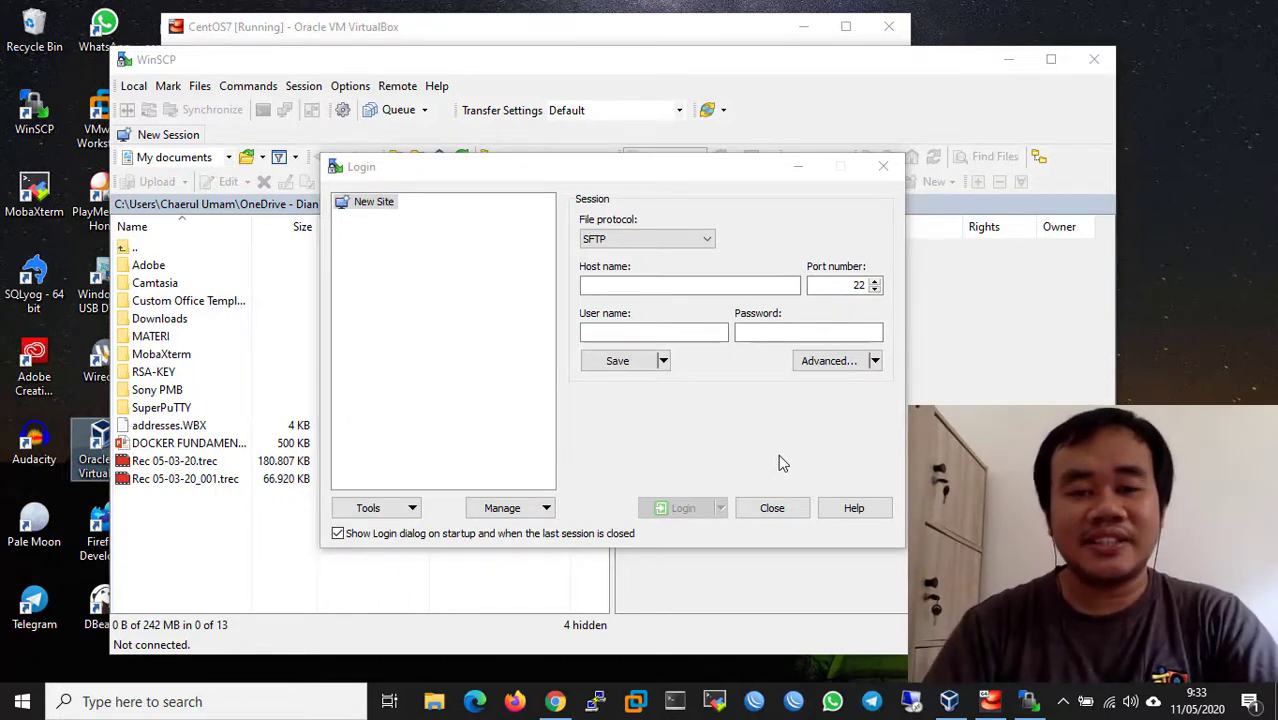
pyautogui.click(741, 62)
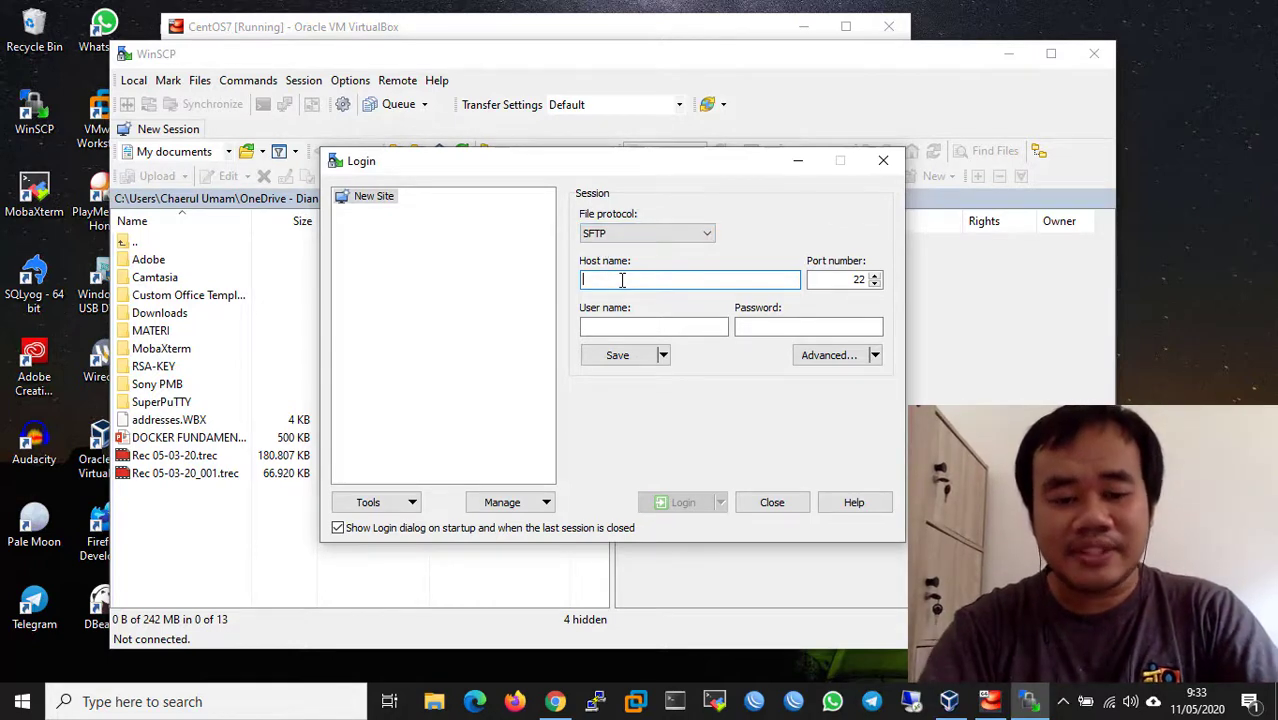
# - Enter host 192.168.56.11 with the user name and password, and save the site including the password
pyautogui.write('168')
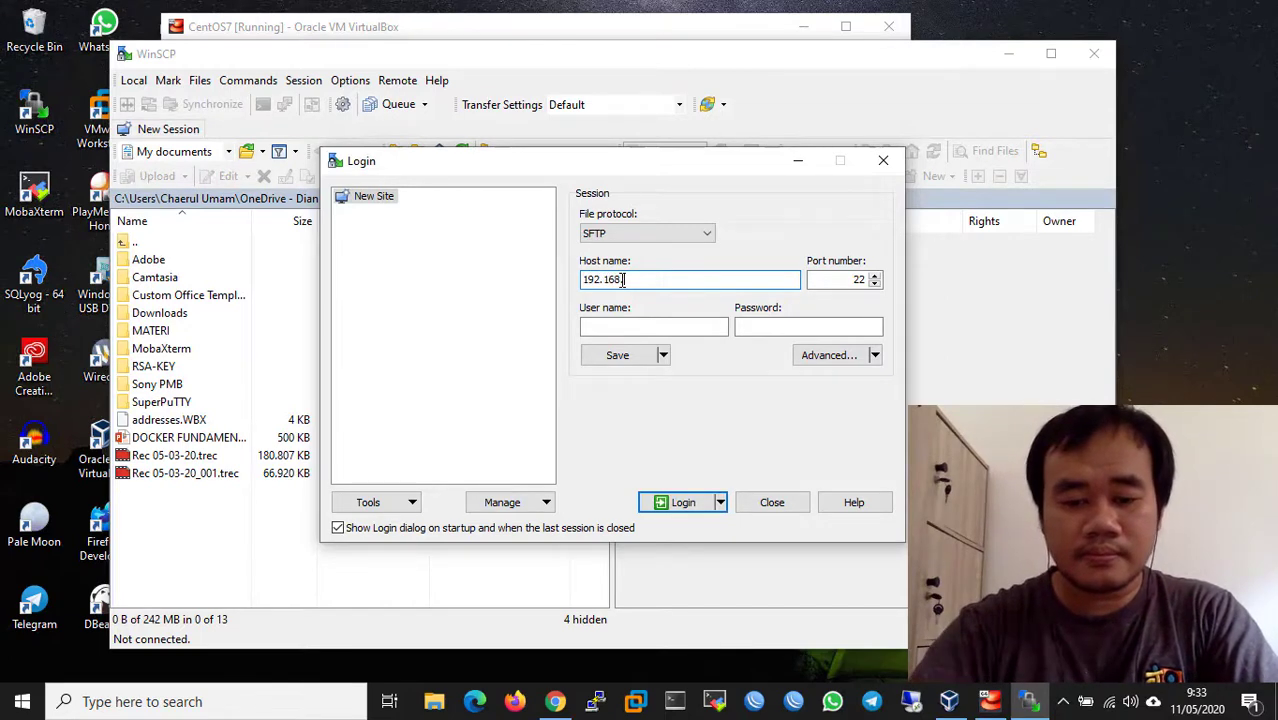
pyautogui.write('.56.11')
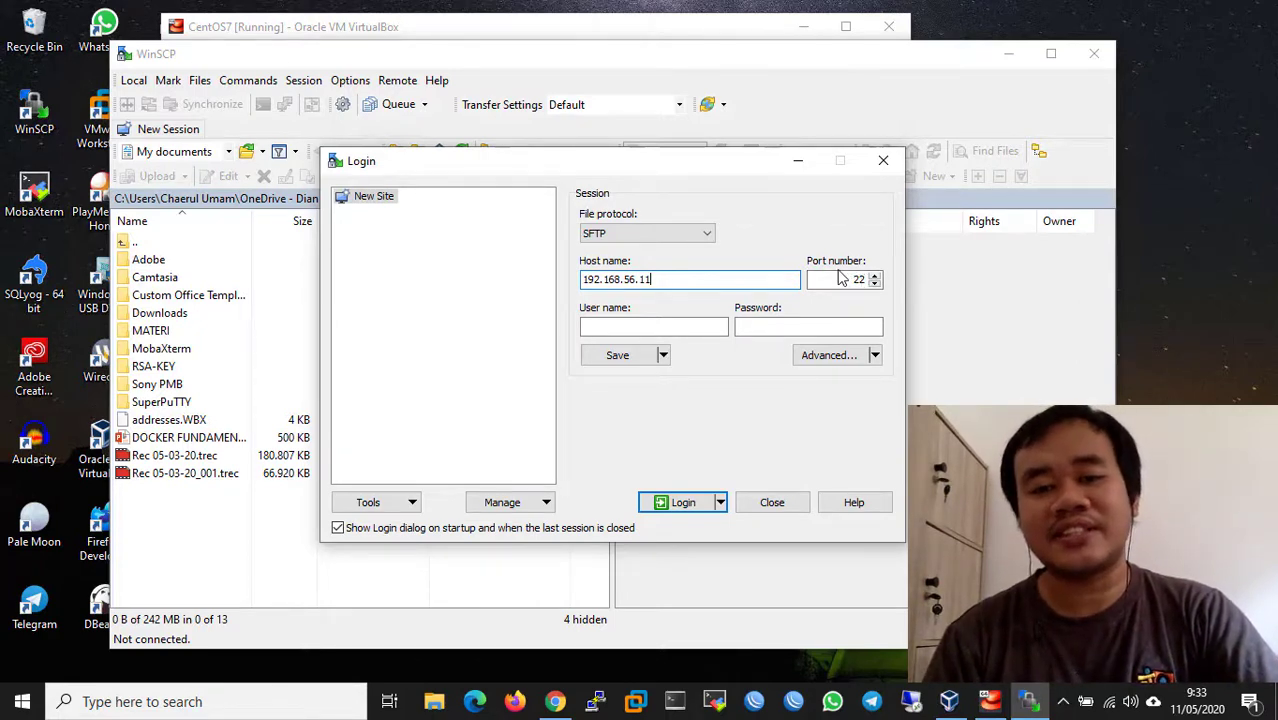
pyautogui.click(695, 327)
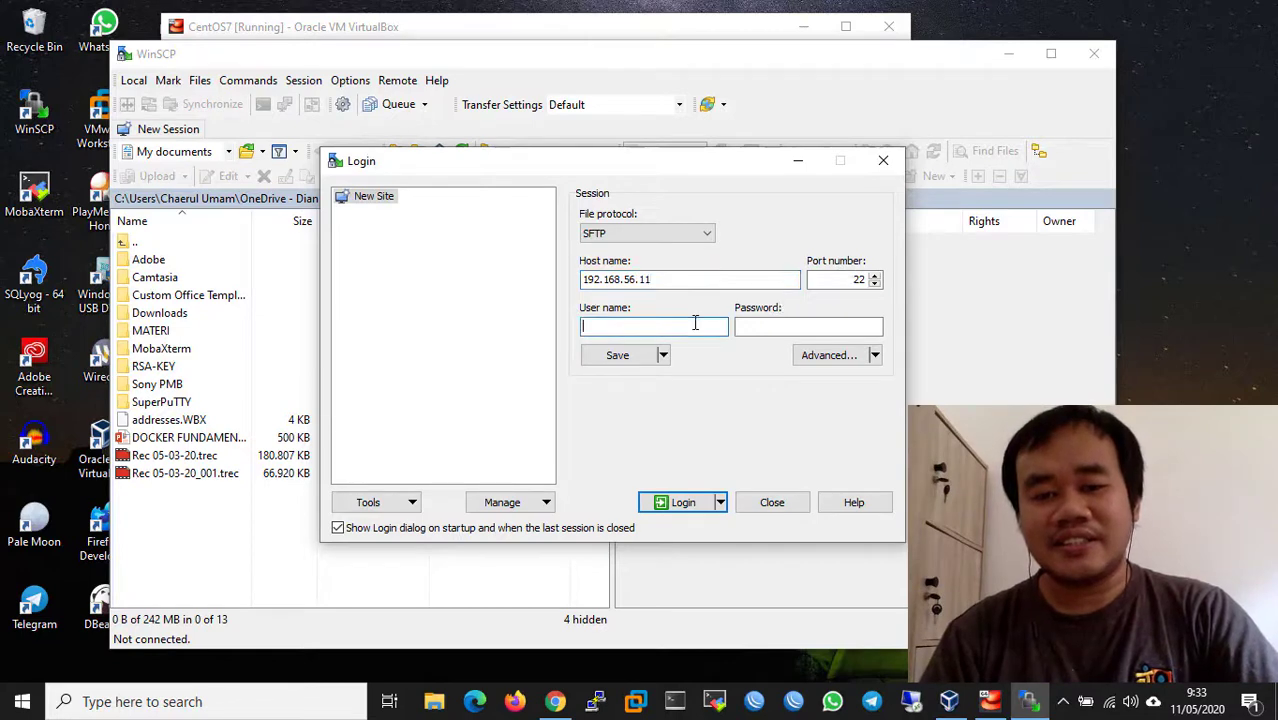
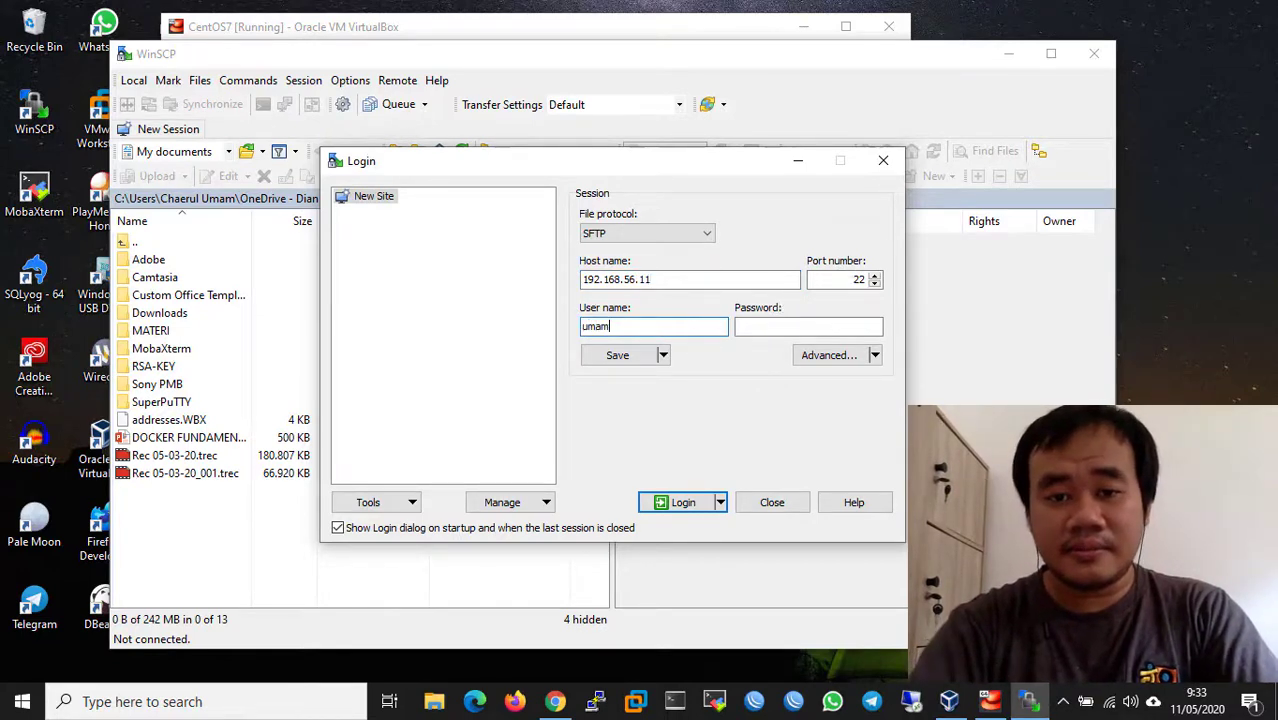
pyautogui.press('Tab')
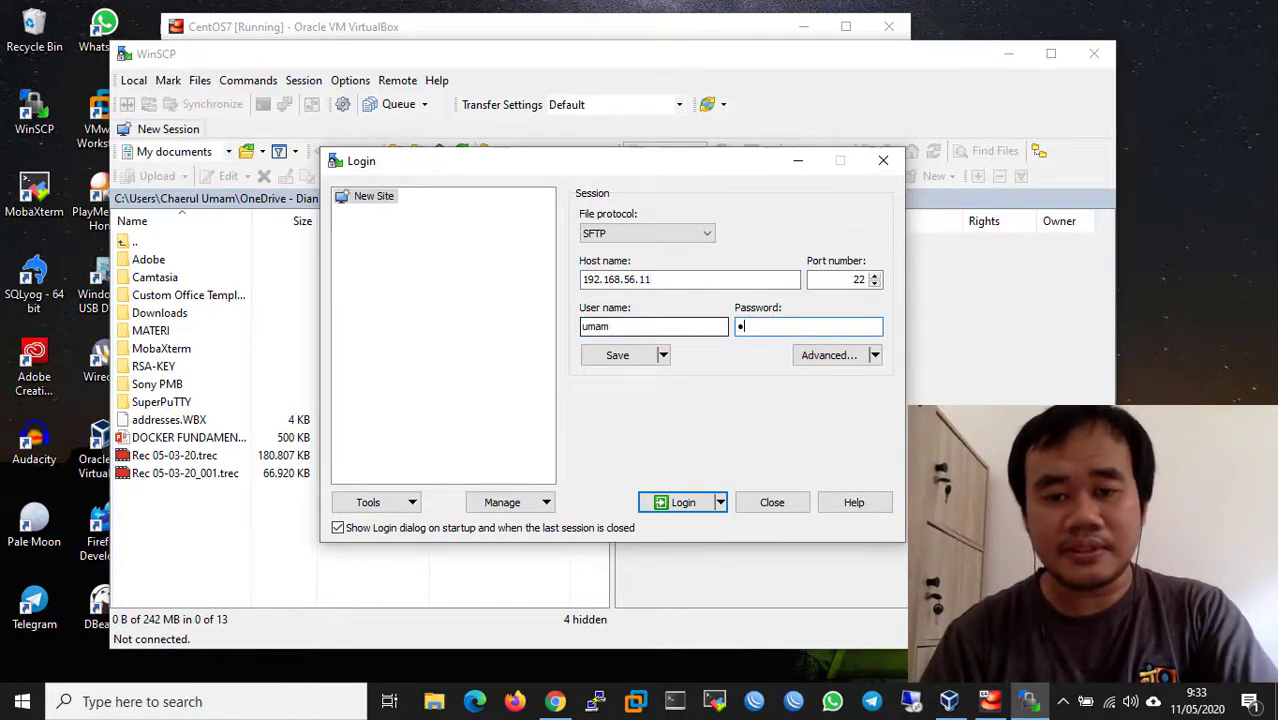
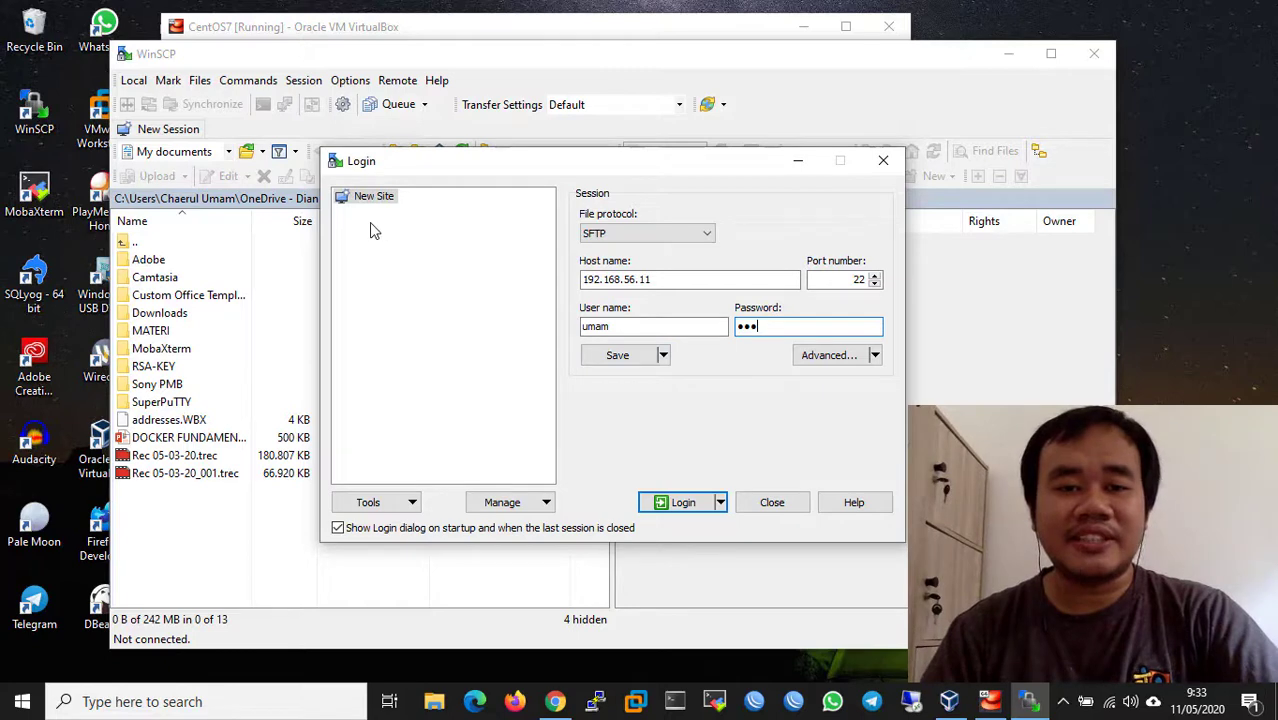
pyautogui.click(618, 357)
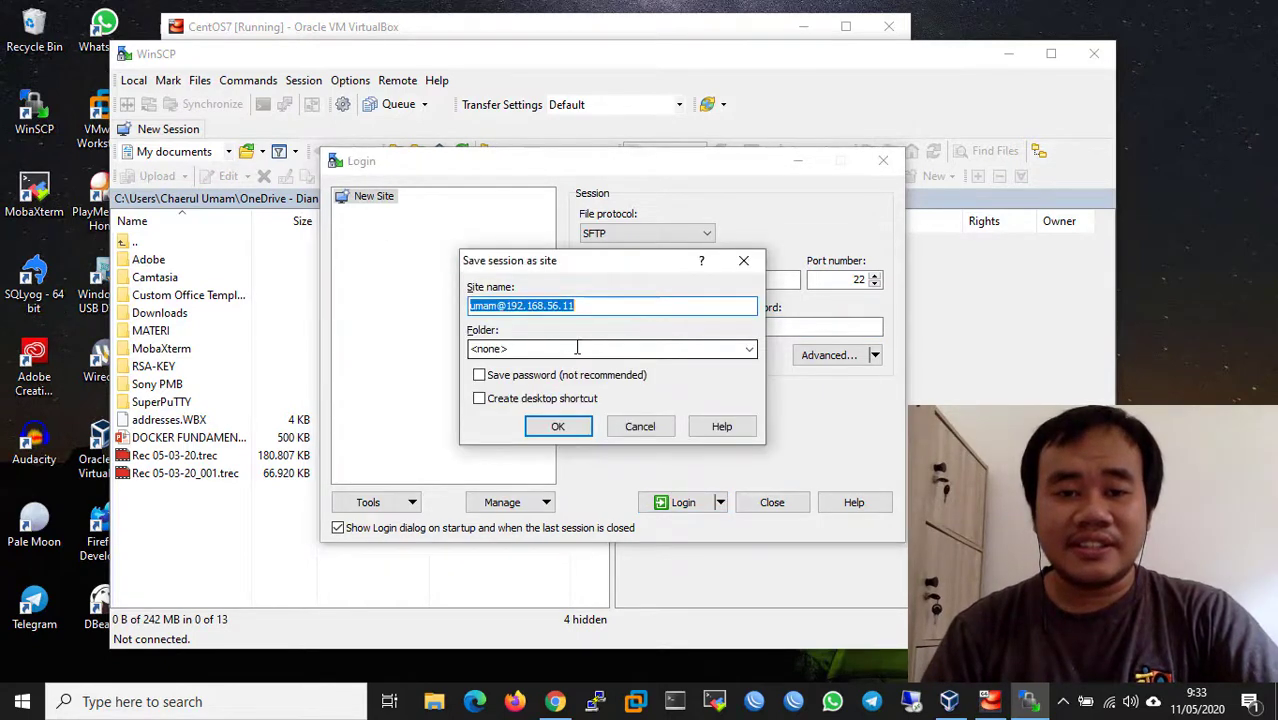
pyautogui.click(479, 376)
pyautogui.click(558, 426)
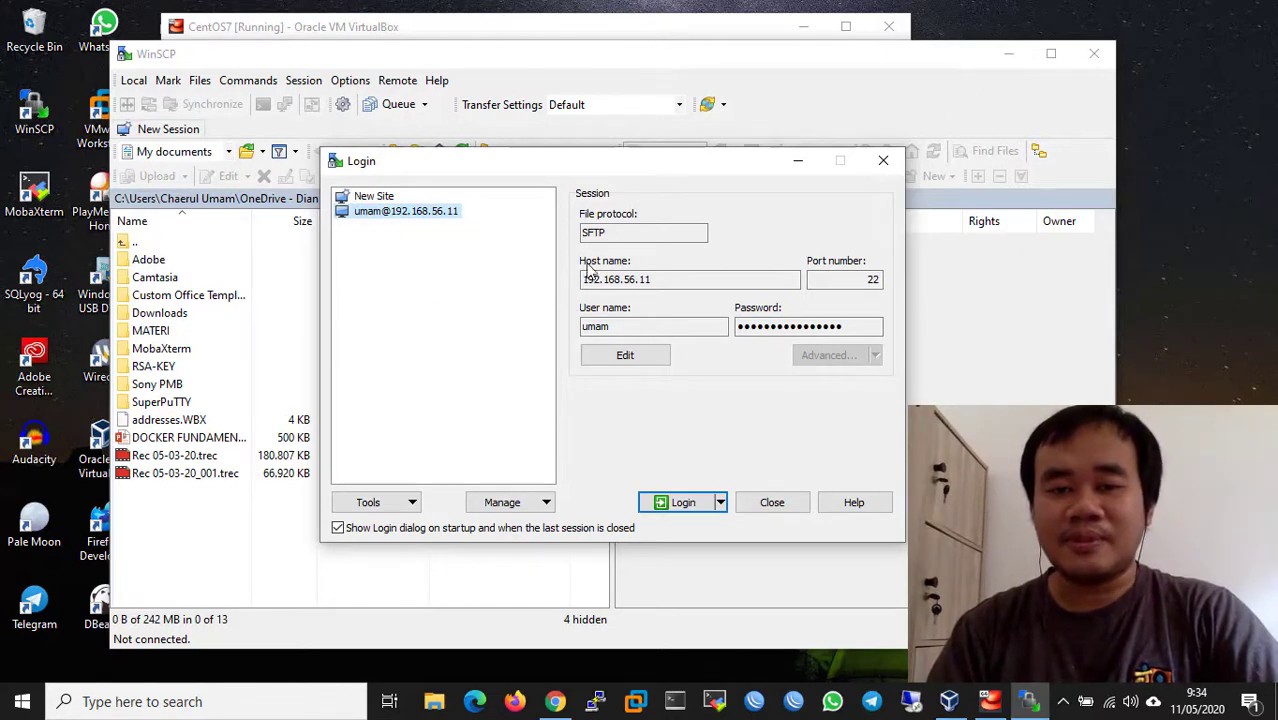
# - Connect to the saved 192.168.56.11 site, accept its host key, and compare with the VM terminal
pyautogui.doubleClick(418, 216)
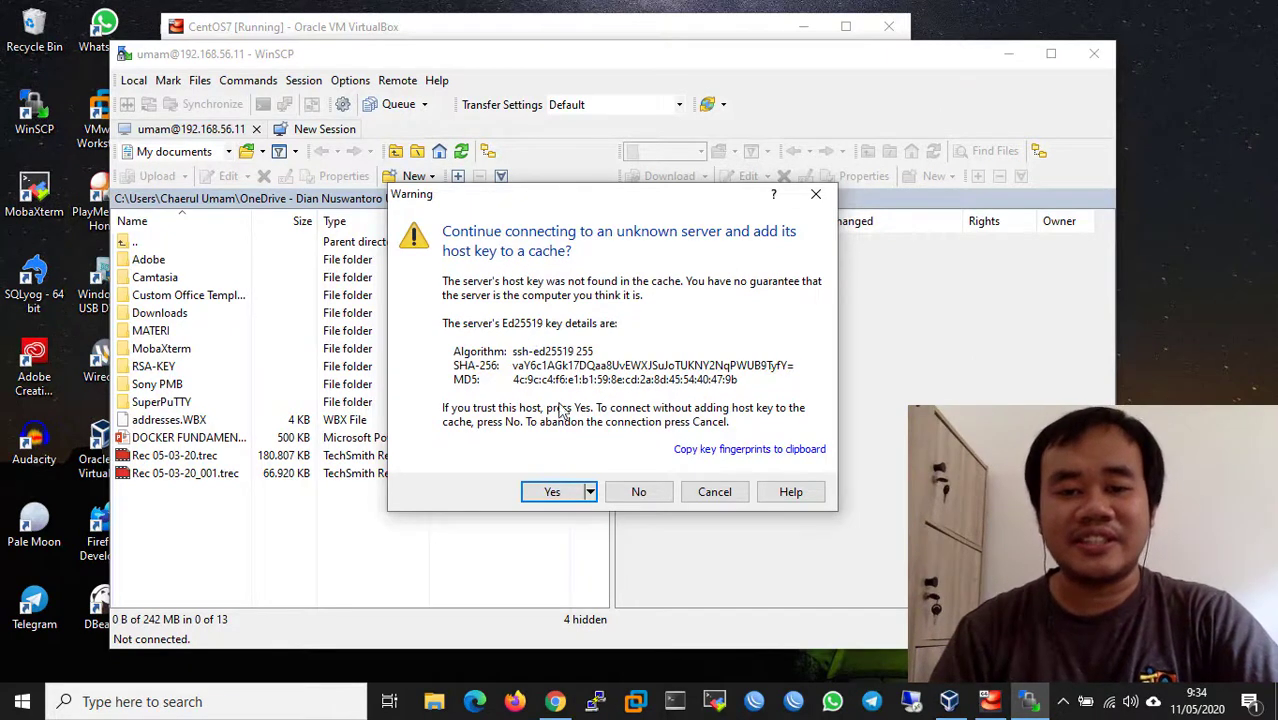
pyautogui.click(566, 492)
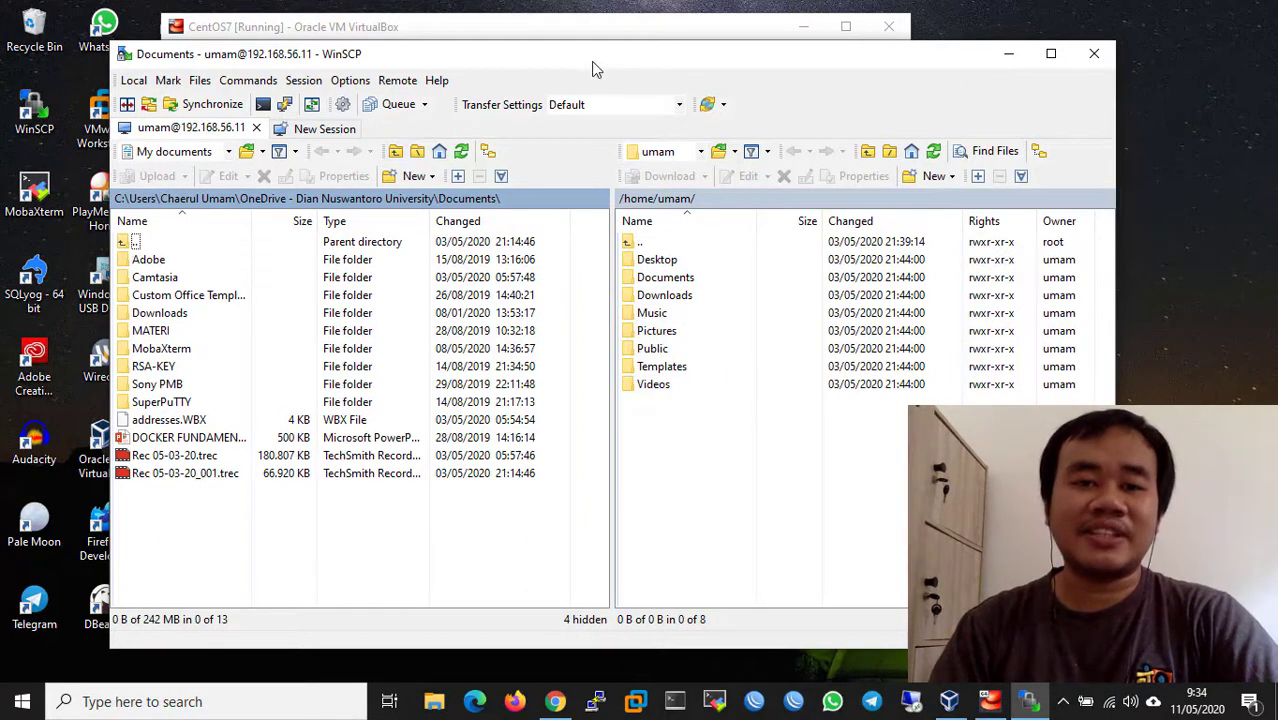
pyautogui.moveTo(592, 62); pyautogui.dragTo(595, 86)
pyautogui.click(575, 38)
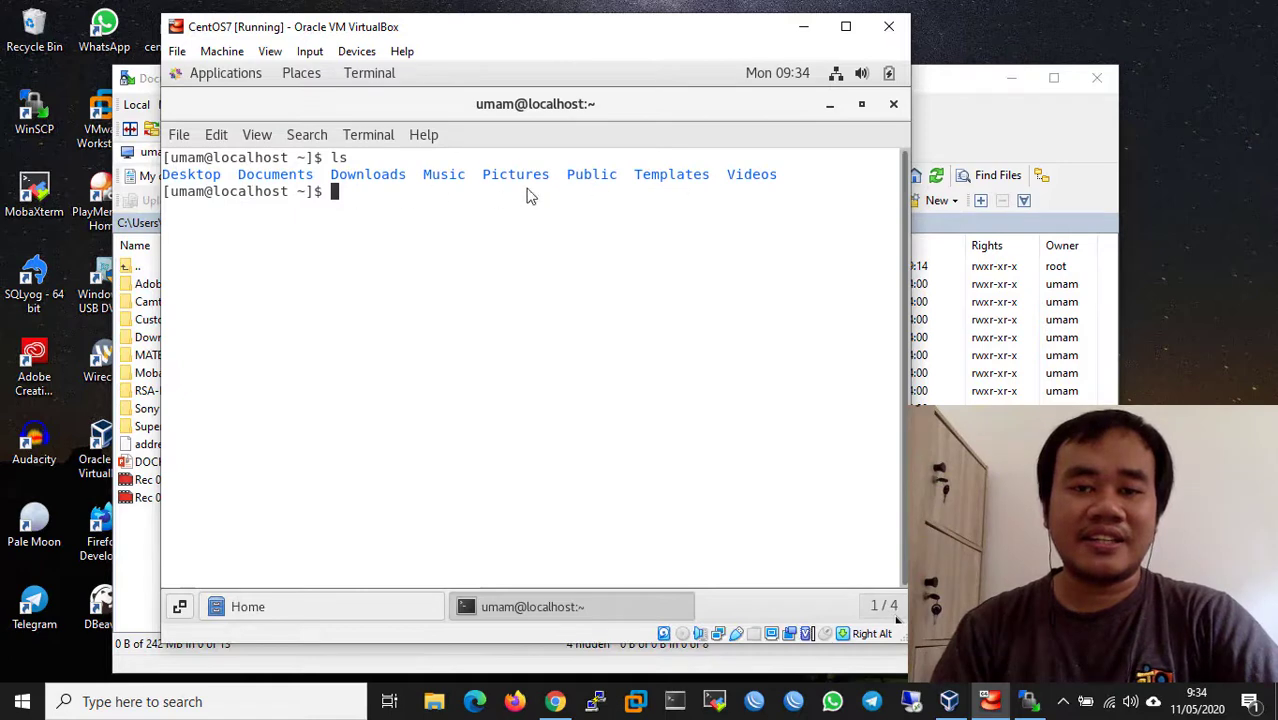
pyautogui.click(951, 77)
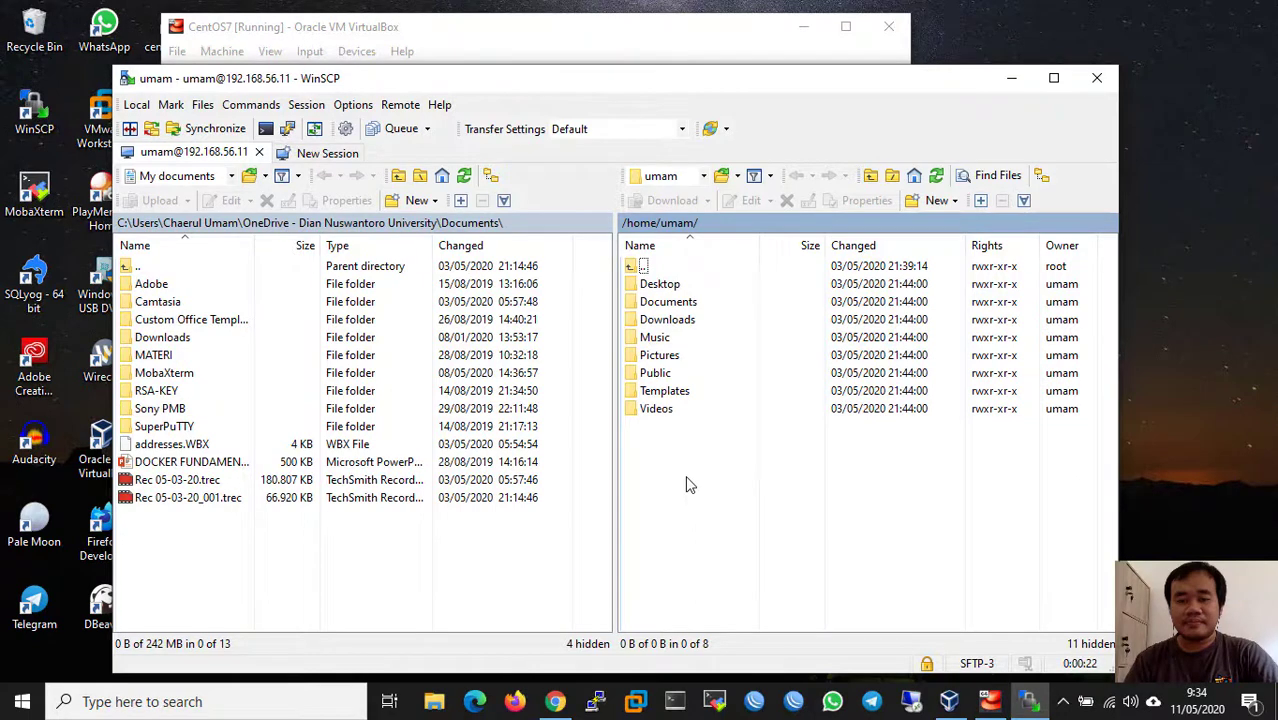
# - Create a new remote directory named 'coba' in /home/umam from the context menu
pyautogui.rightClick(688, 484)
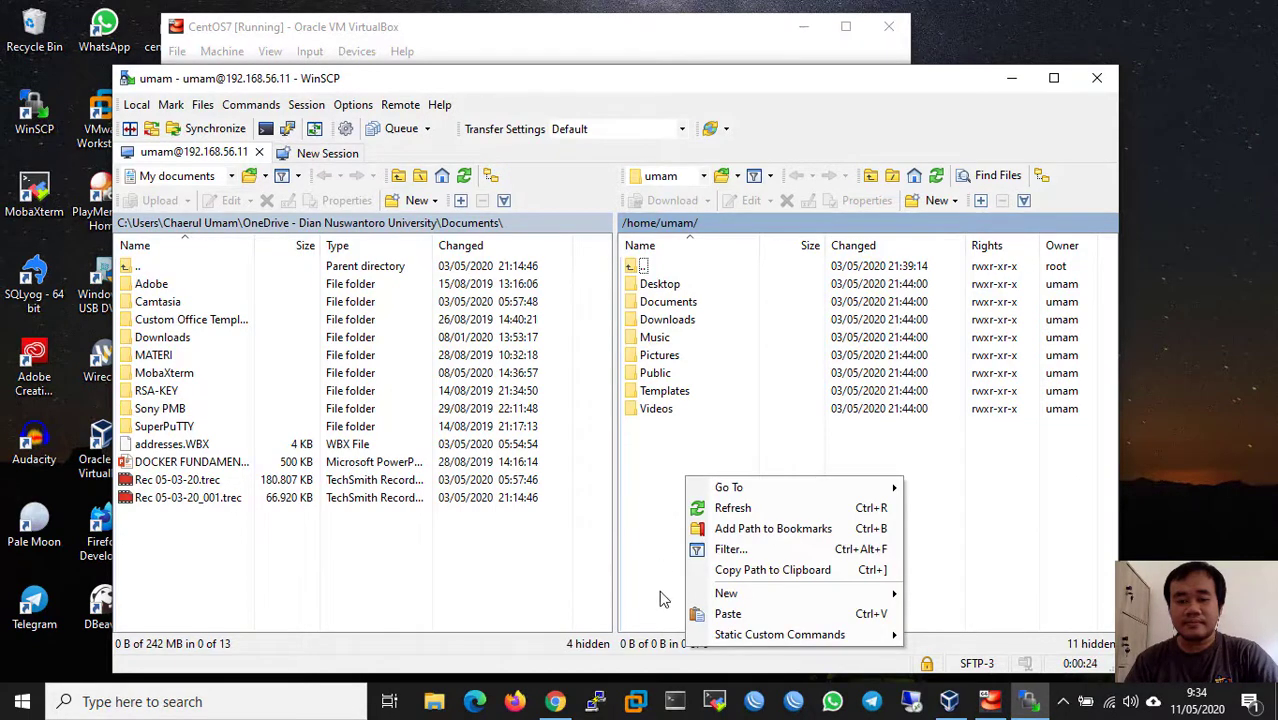
pyautogui.moveTo(766, 598)
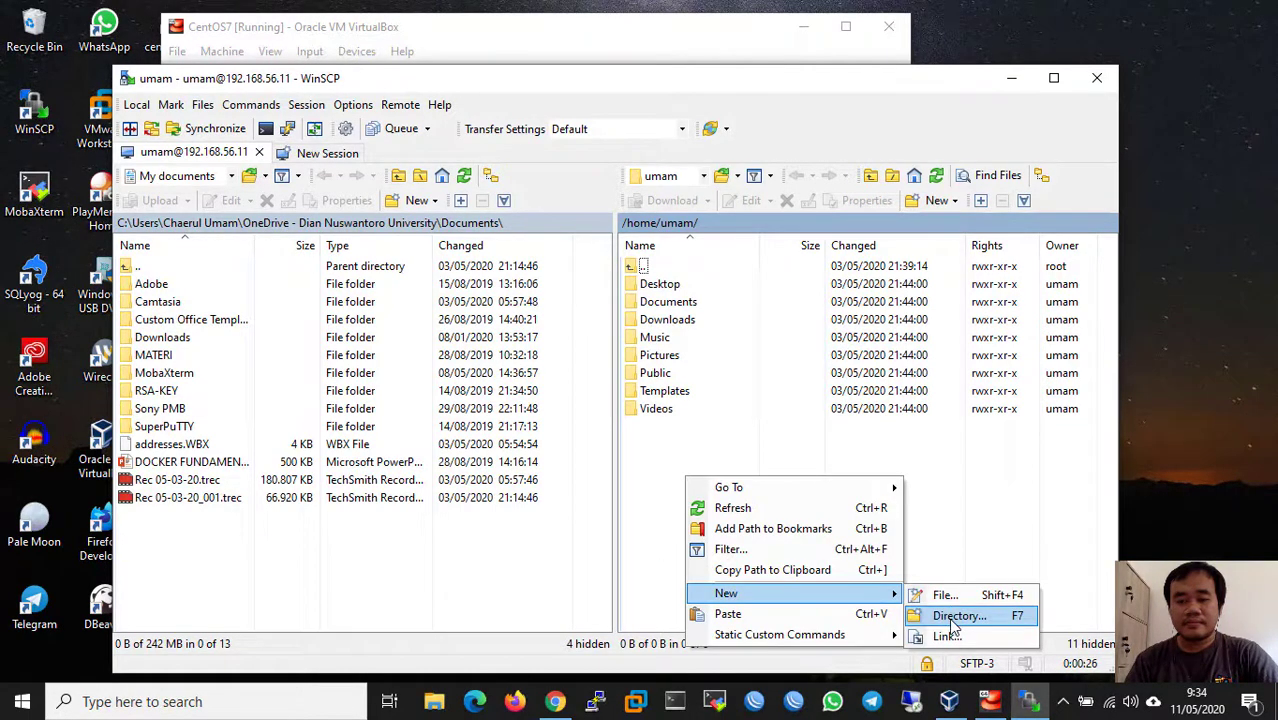
pyautogui.click(952, 616)
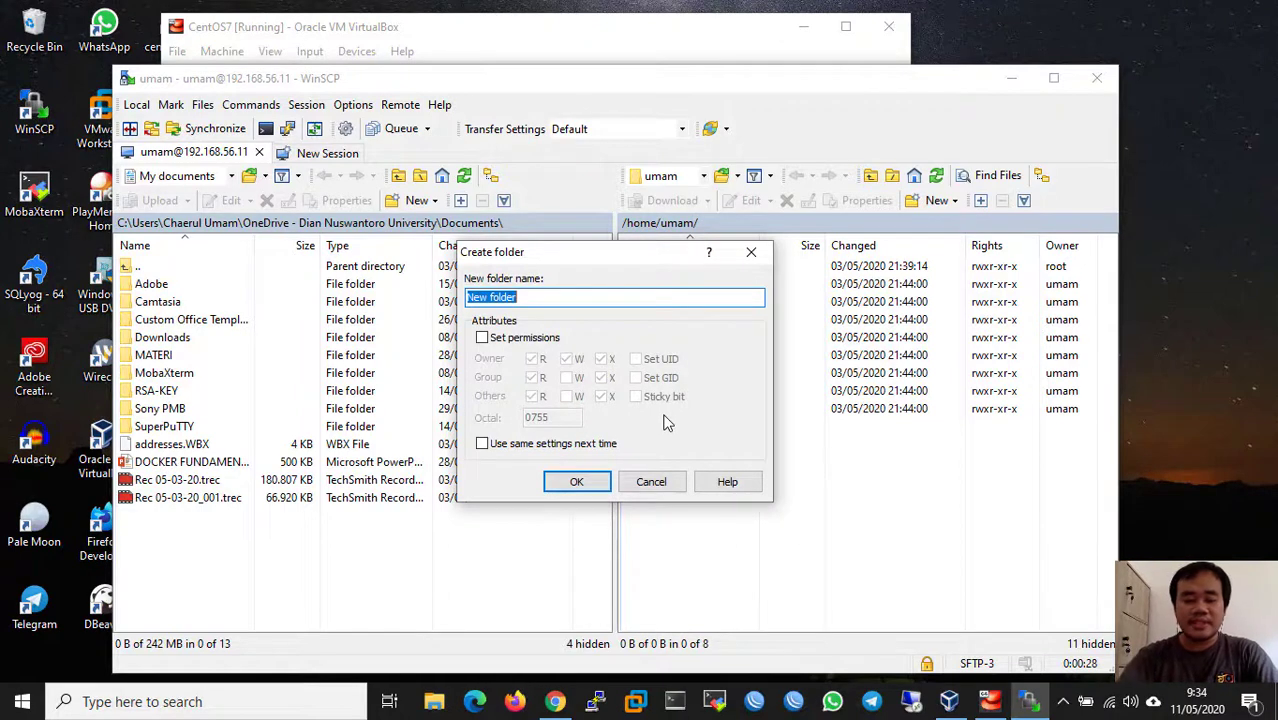
pyautogui.write('coba')
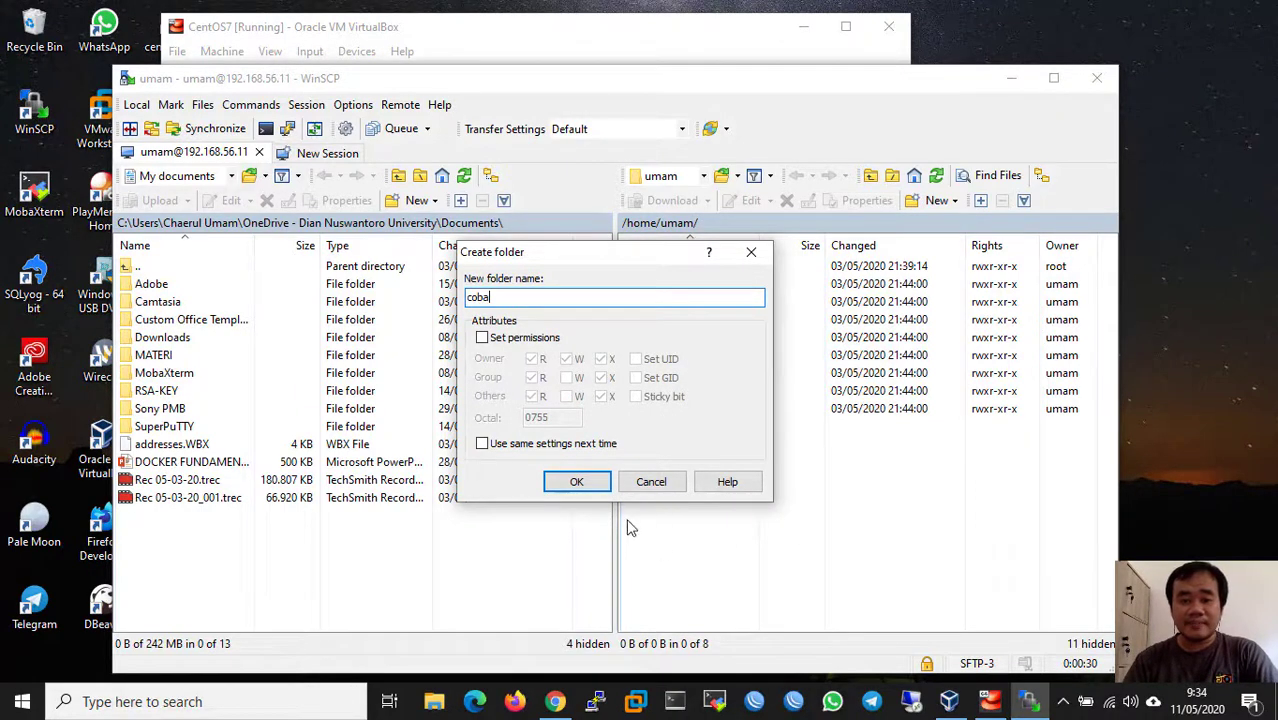
pyautogui.click(577, 481)
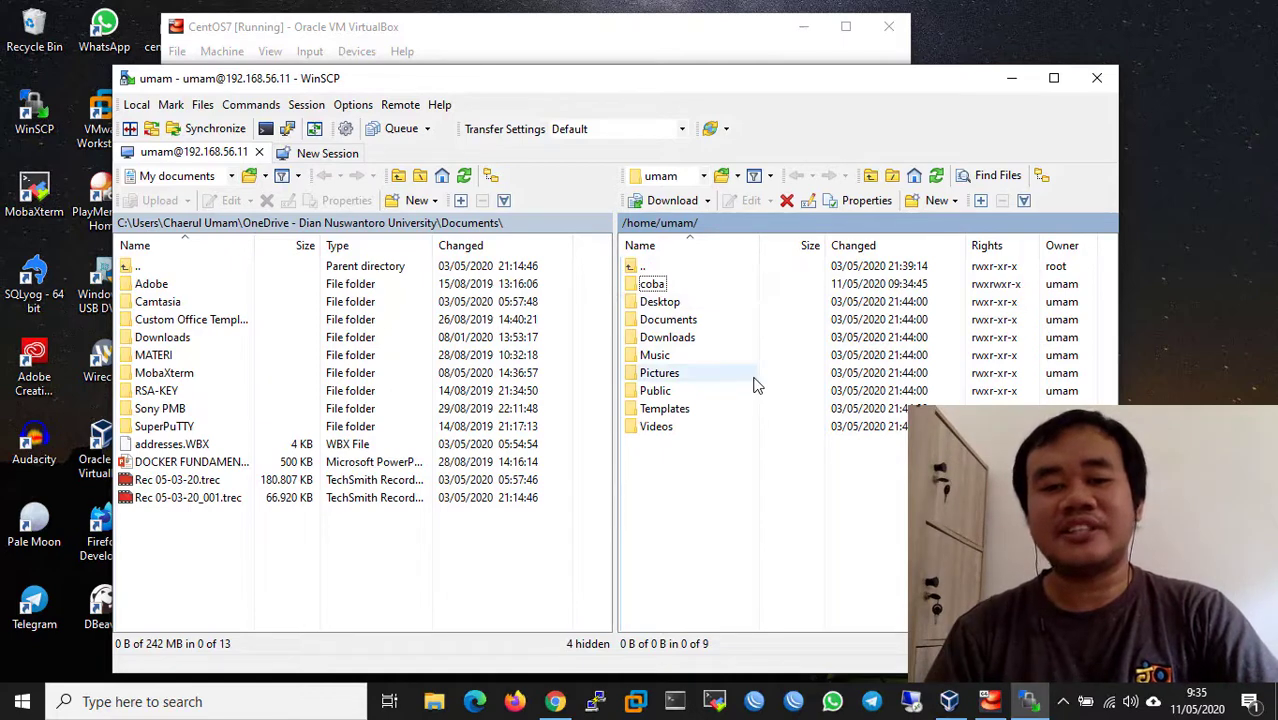
# - In the CentOS VM, run ls and open Home in Files to see coba, then return to WinSCP
pyautogui.click(594, 33)
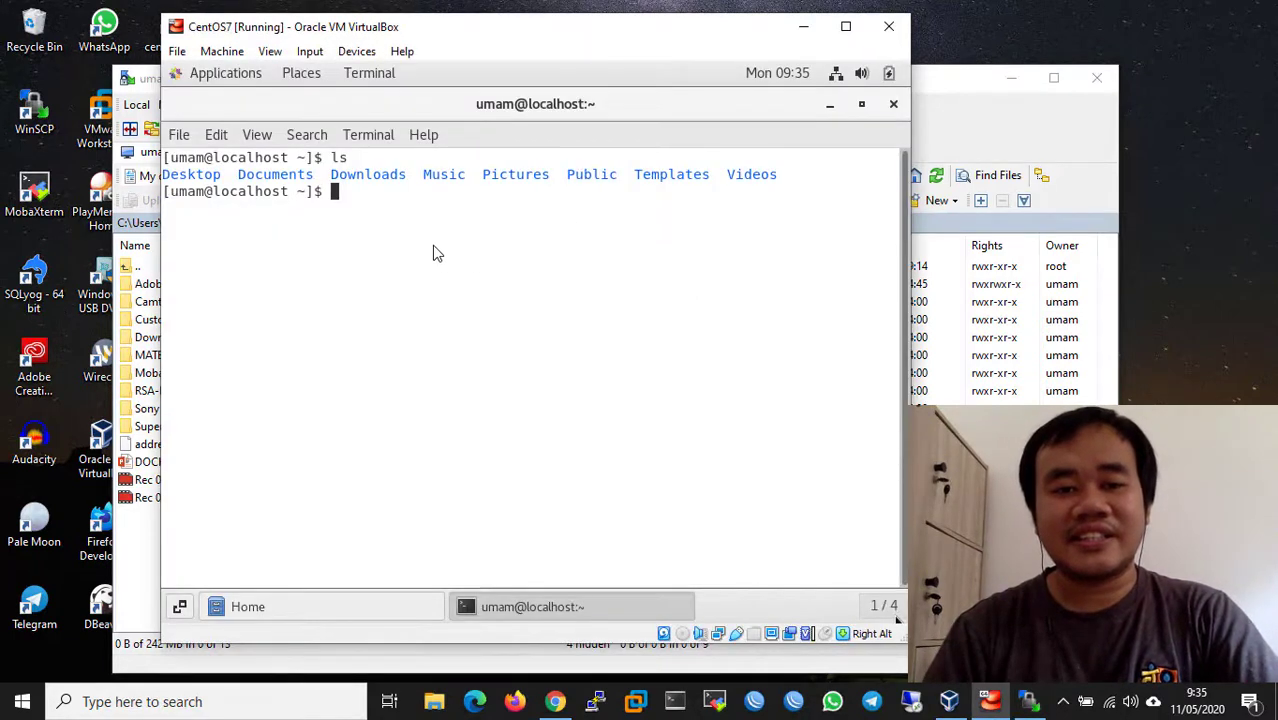
pyautogui.click(433, 247)
pyautogui.click(512, 448)
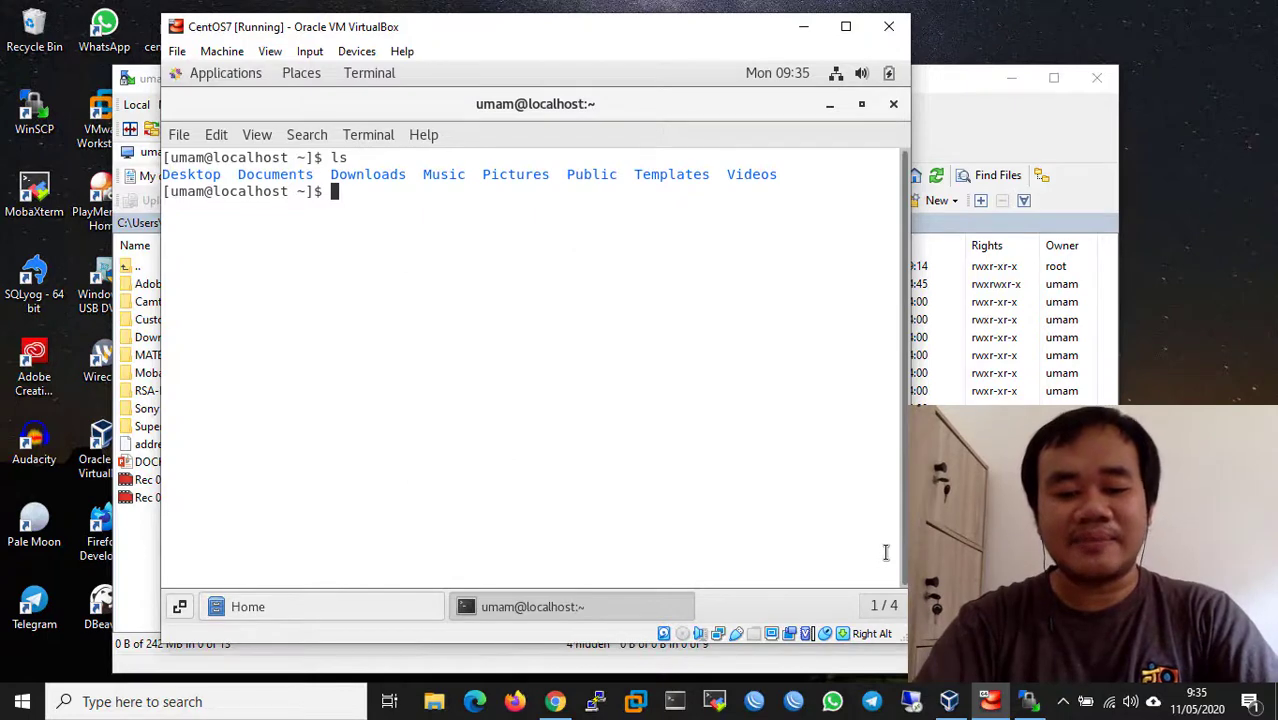
pyautogui.write('ls')
pyautogui.press('Return')
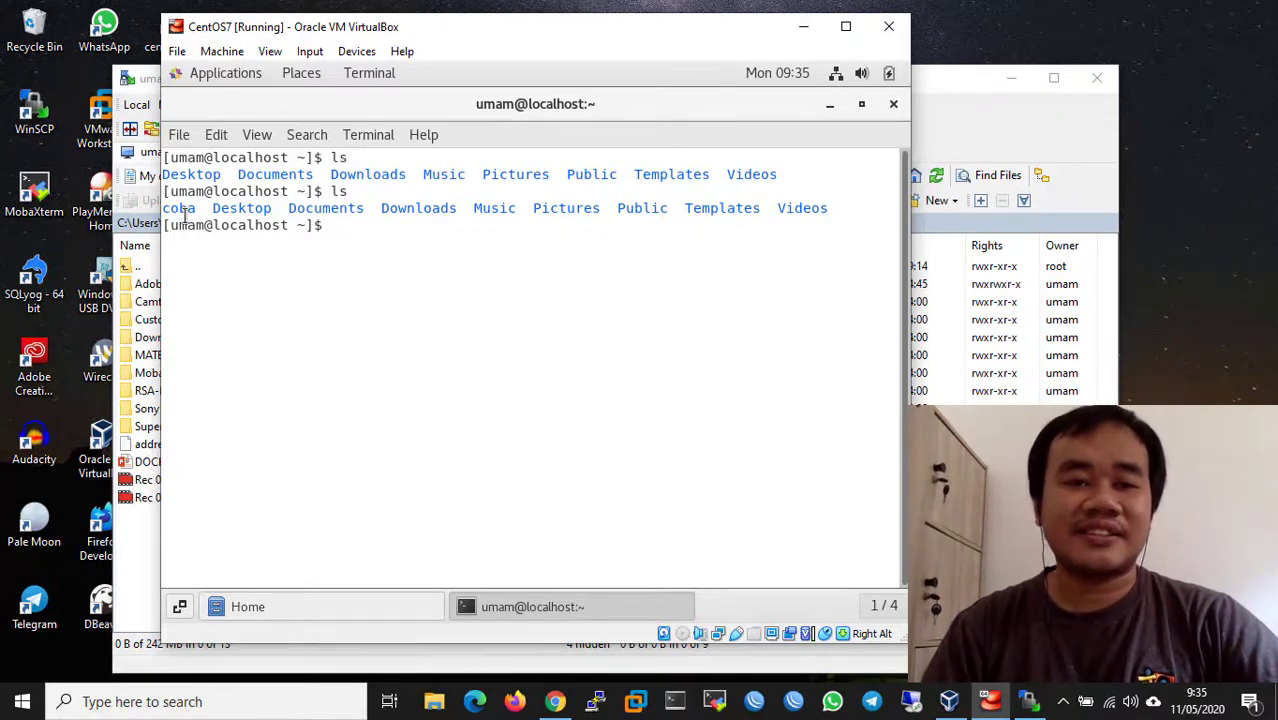
pyautogui.click(366, 610)
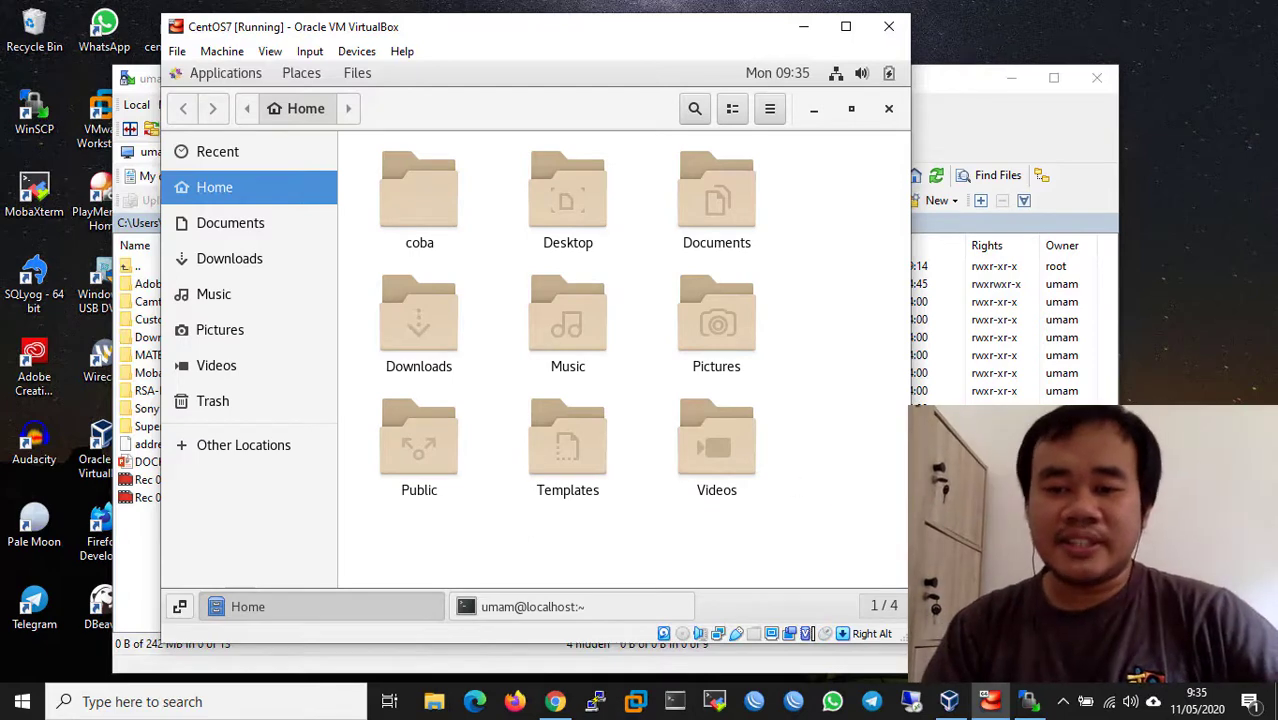
pyautogui.hotkey('alt', 'Tab')
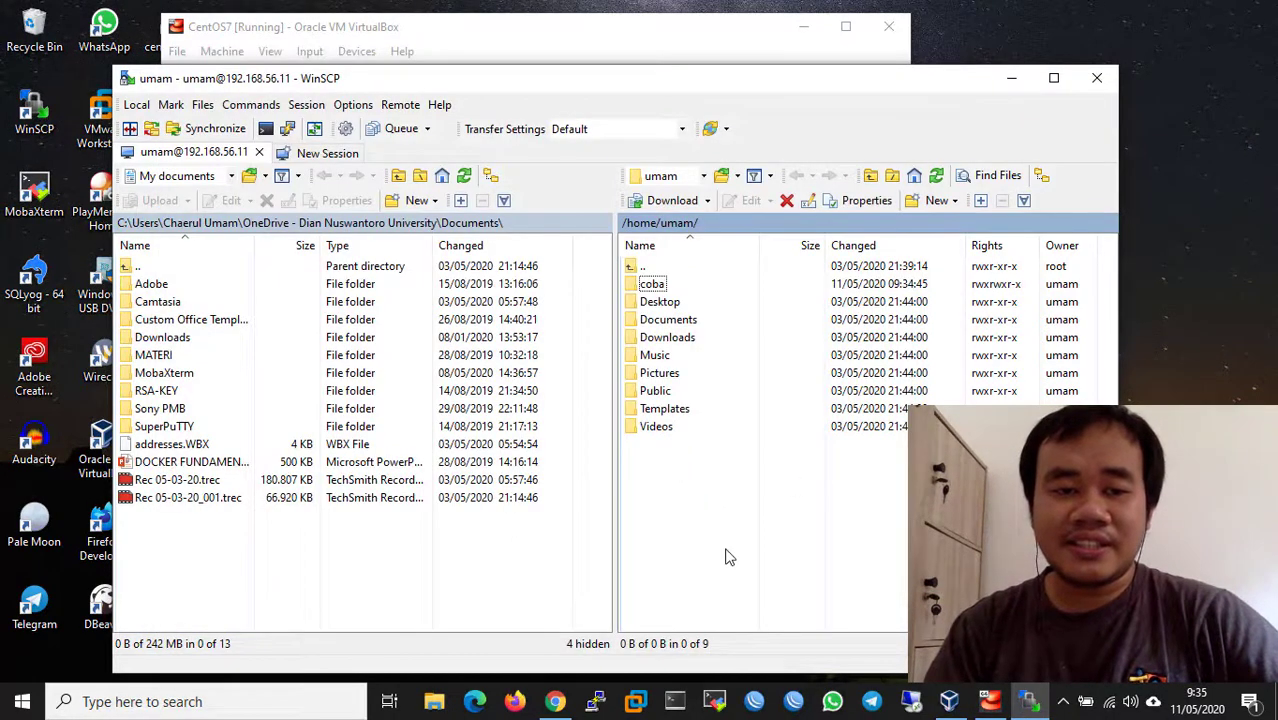
# - Open remote coba and drag DOCKER FUNDAMENTAL.pptx from local Documents into it, confirming the upload
pyautogui.doubleClick(667, 284)
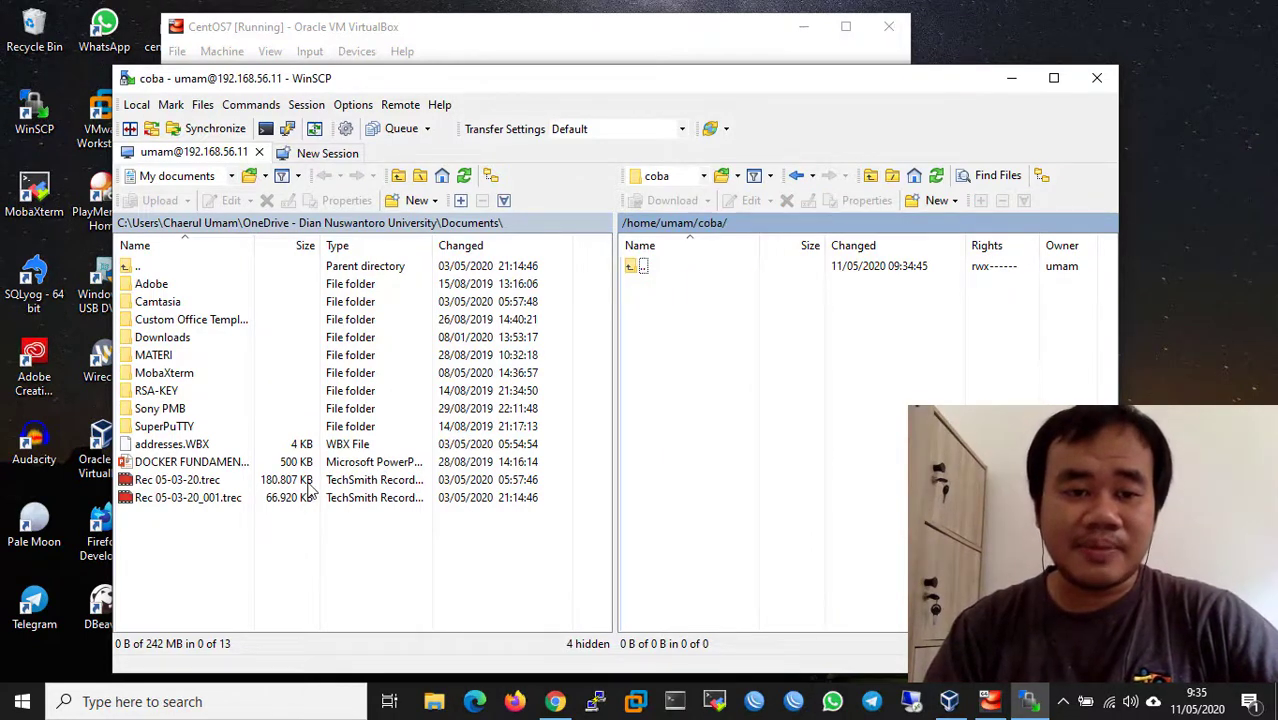
pyautogui.click(178, 463)
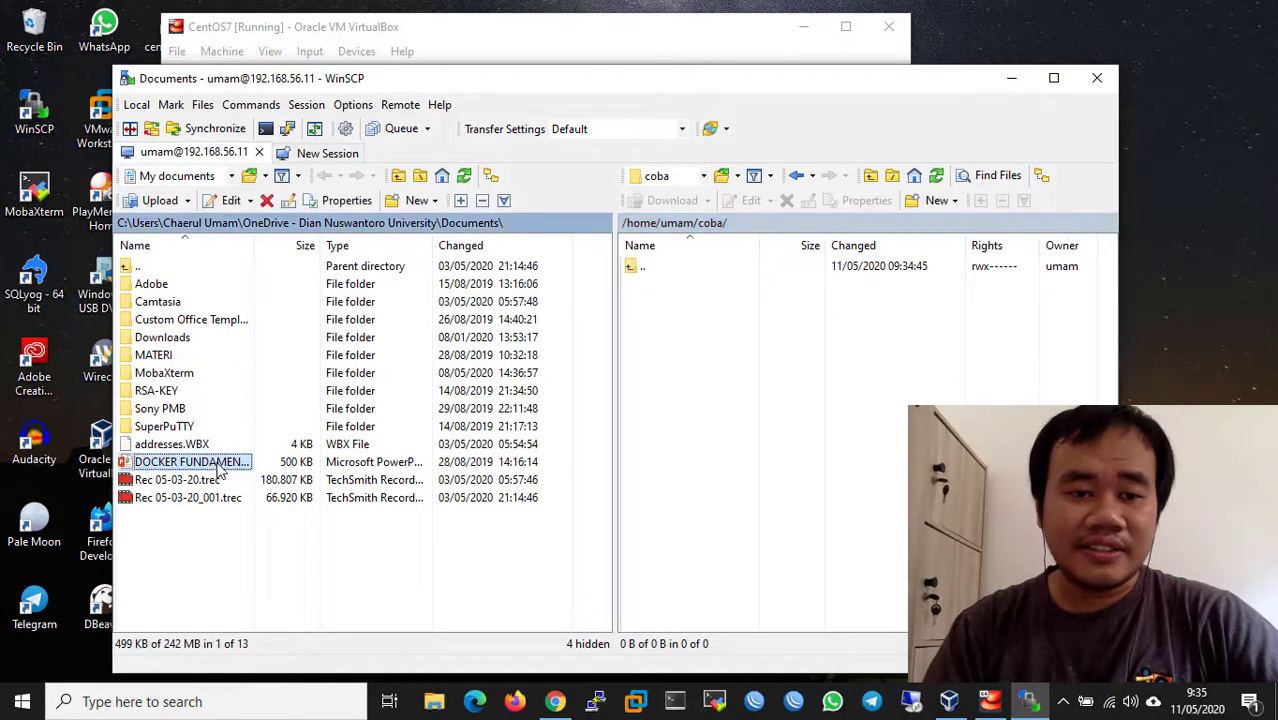
pyautogui.moveTo(170, 468); pyautogui.dragTo(765, 457)
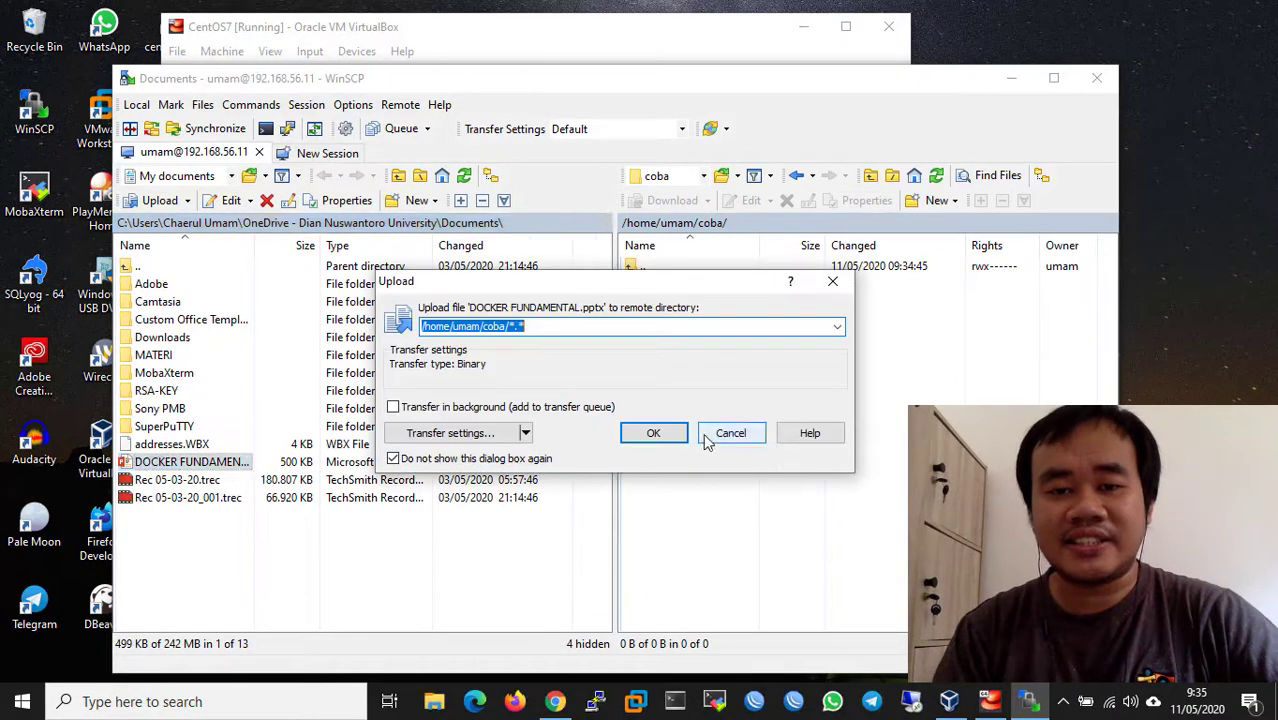
pyautogui.click(657, 433)
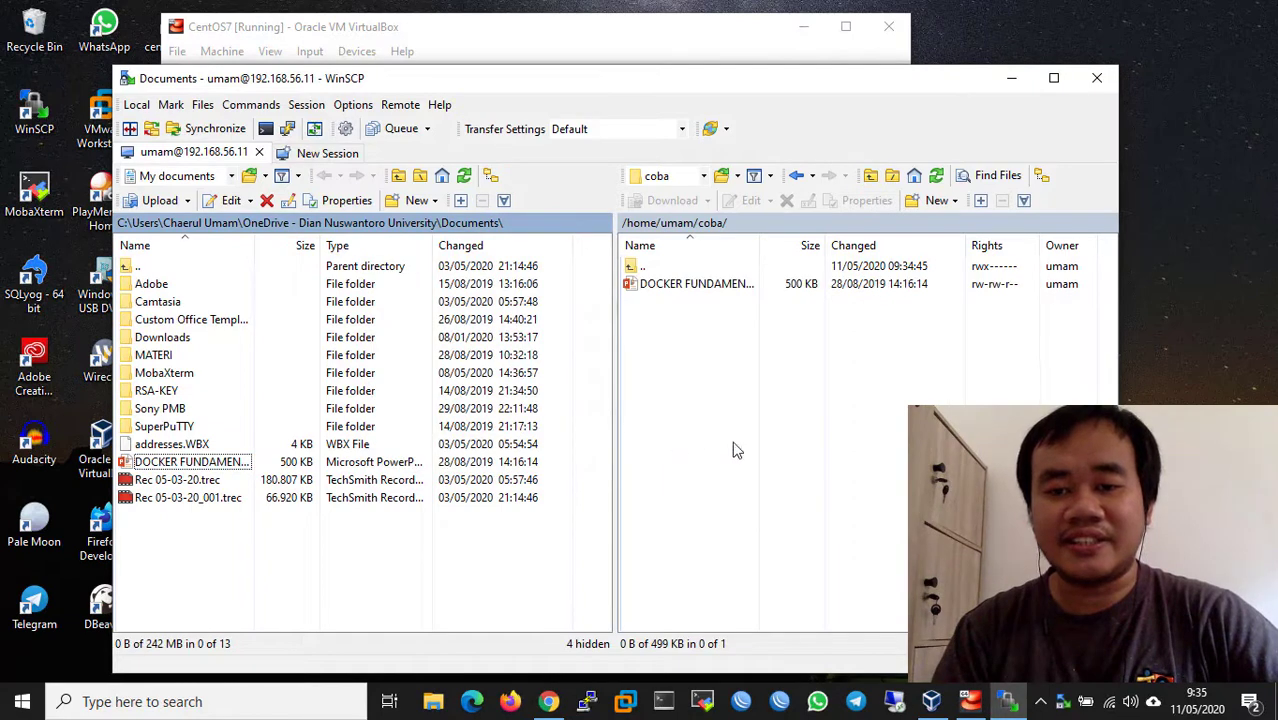
pyautogui.click(788, 481)
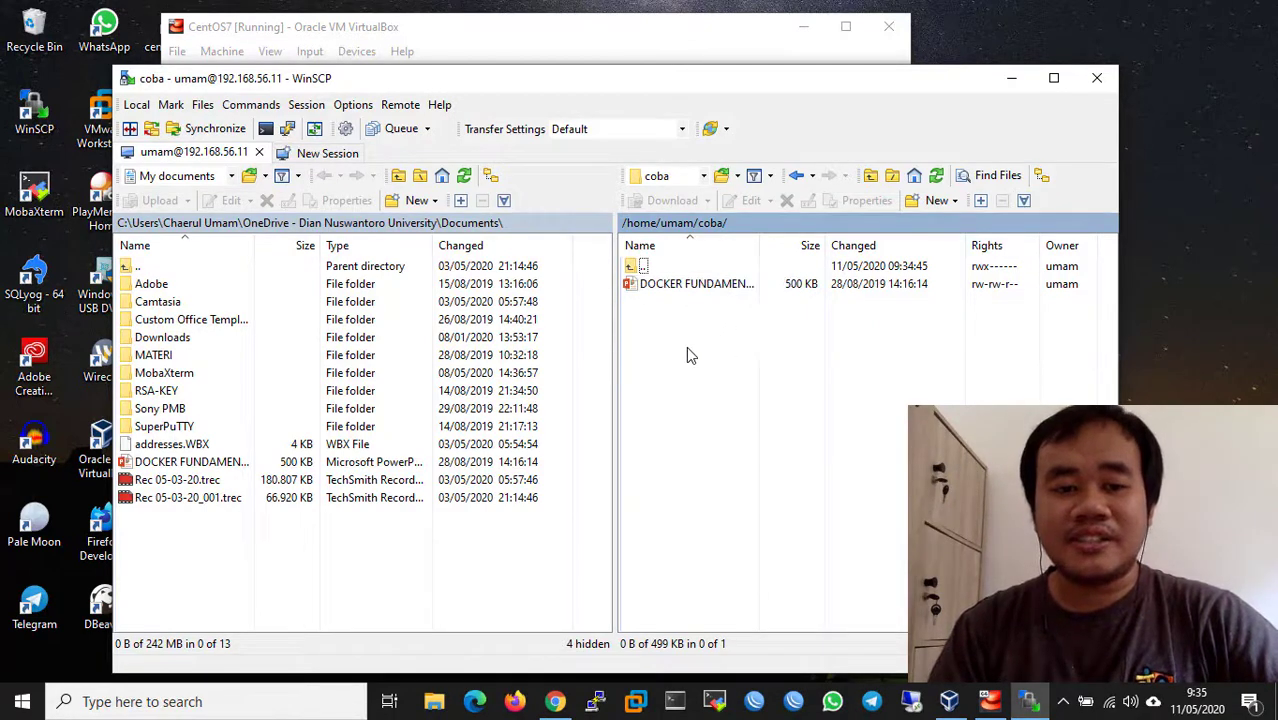
# - In the CentOS guest, open the coba folder in the Files browser
pyautogui.click(703, 36)
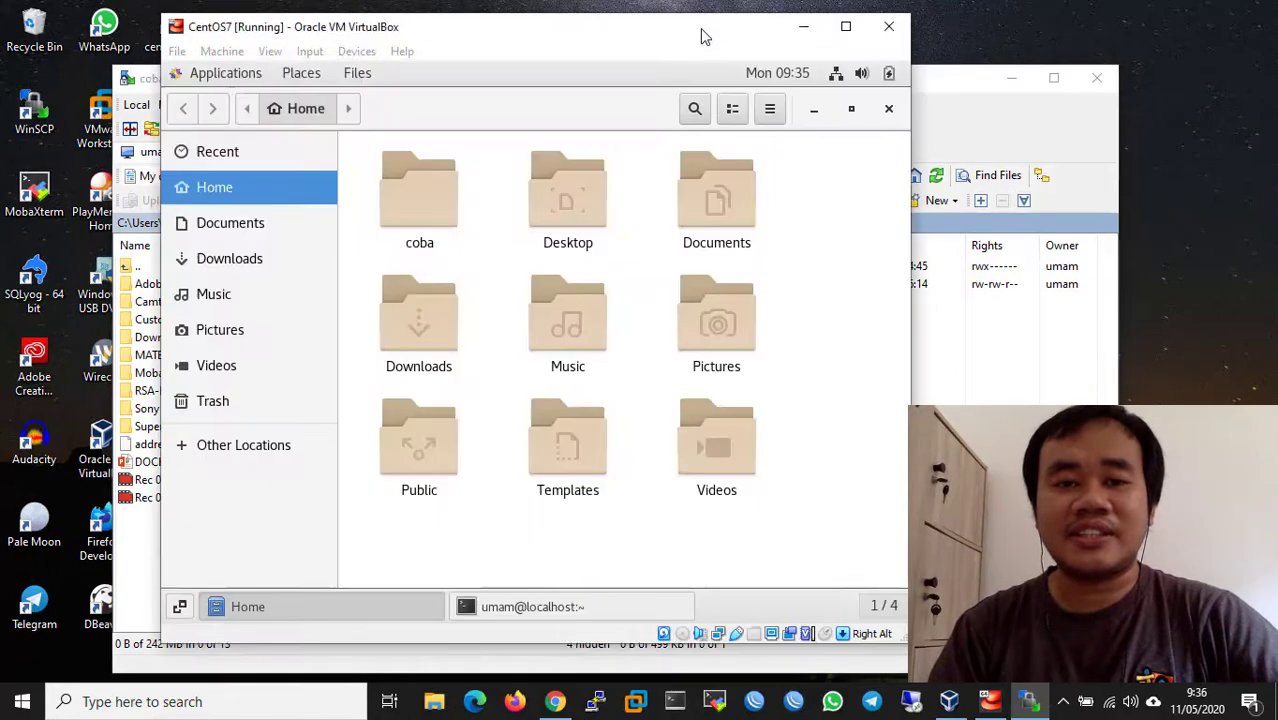
pyautogui.click(428, 201)
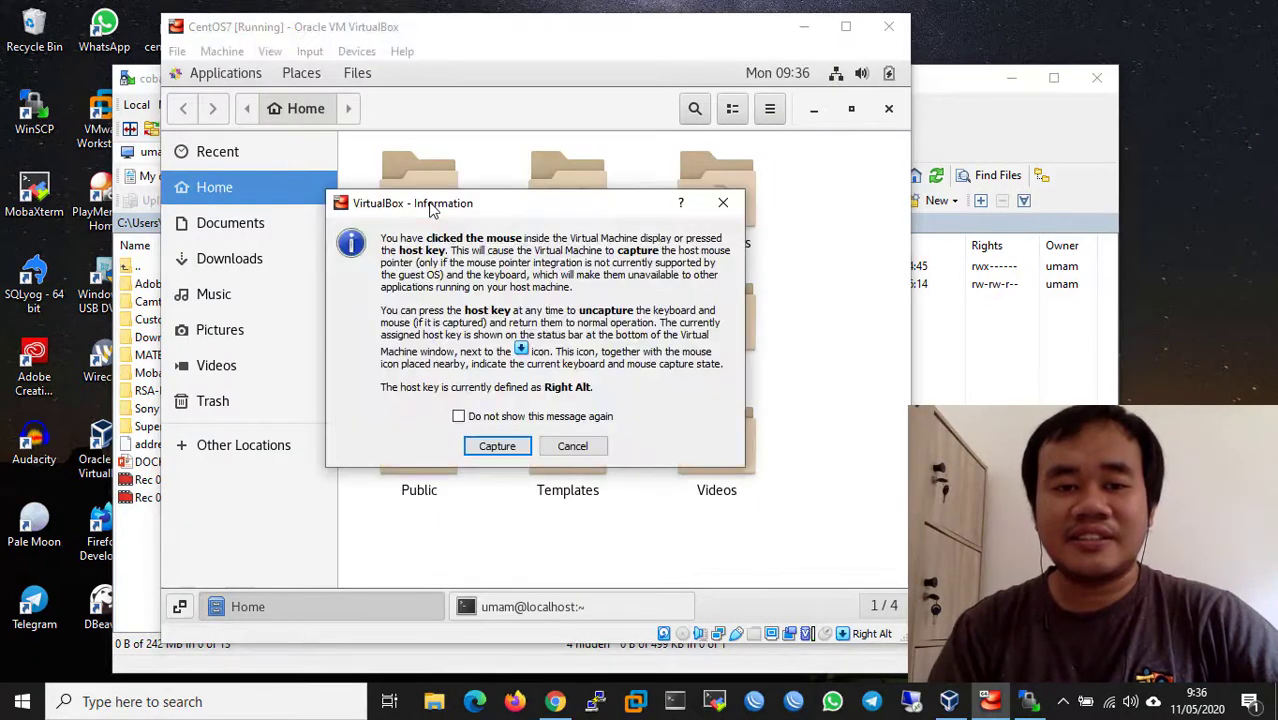
pyautogui.click(496, 445)
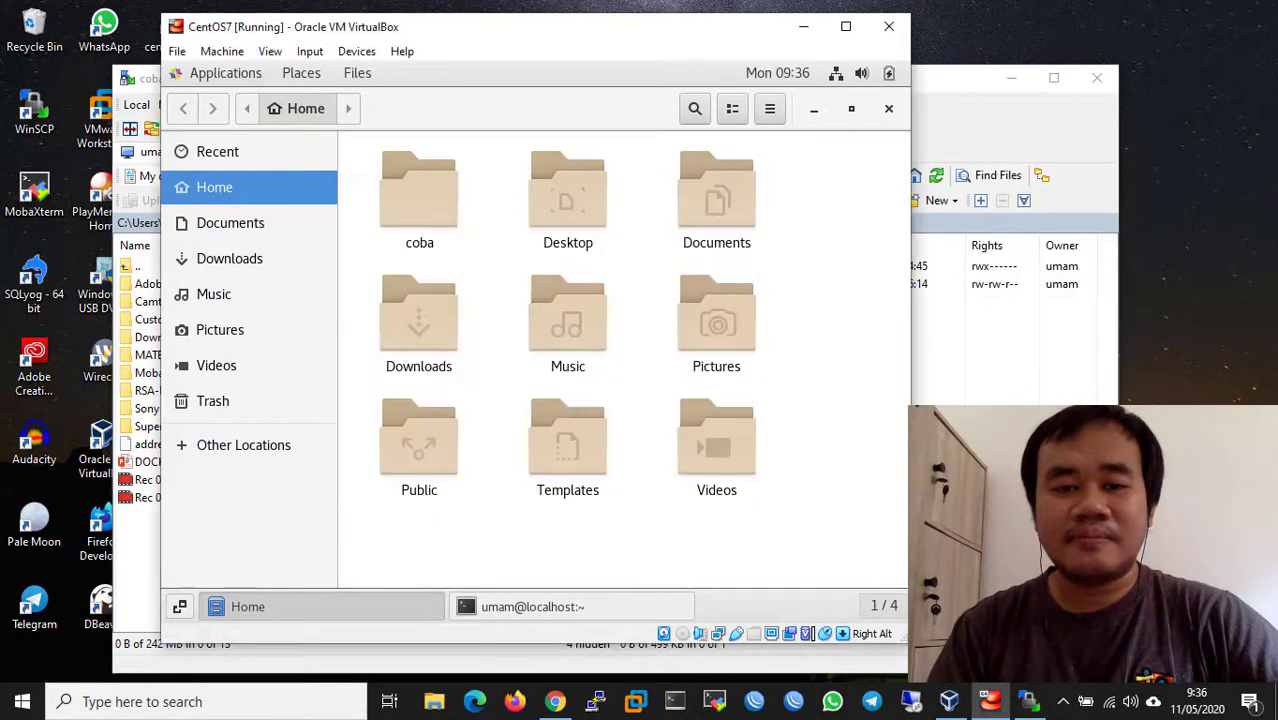
pyautogui.doubleClick(411, 200)
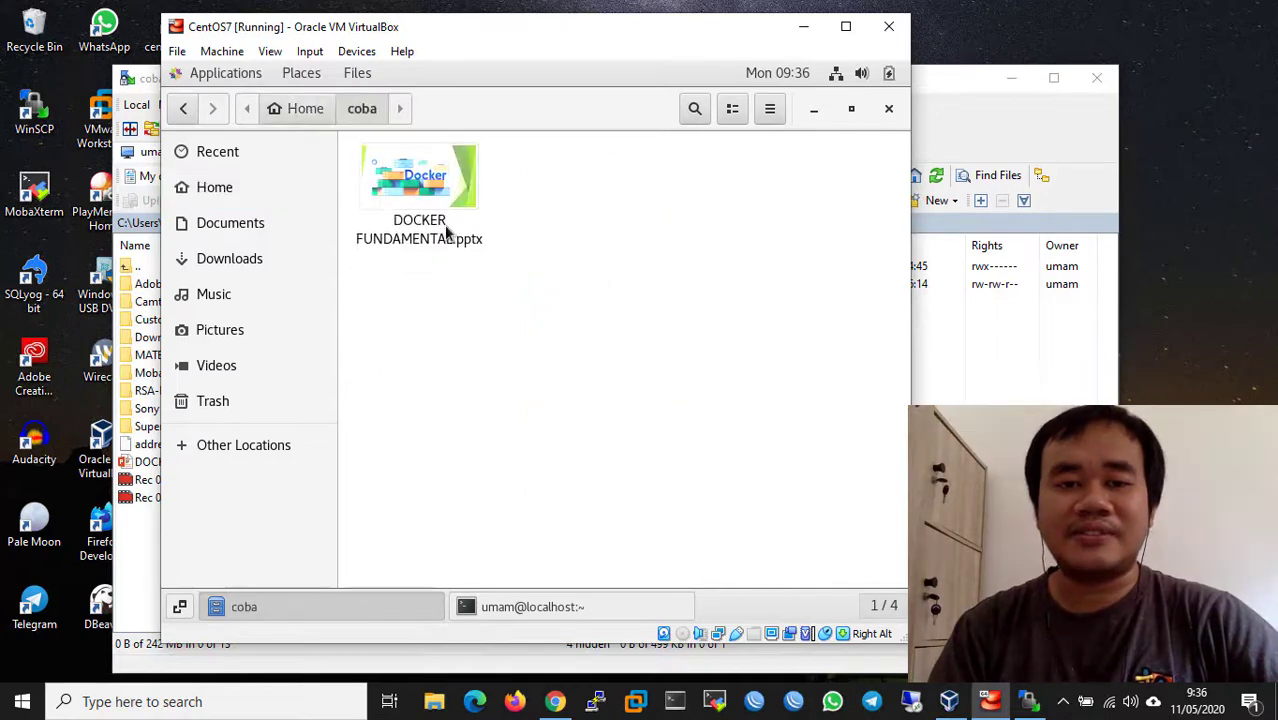
# - In the guest terminal, run 'cd coba/' and 'ls' to list the pptx, then return to WinSCP
pyautogui.click(658, 612)
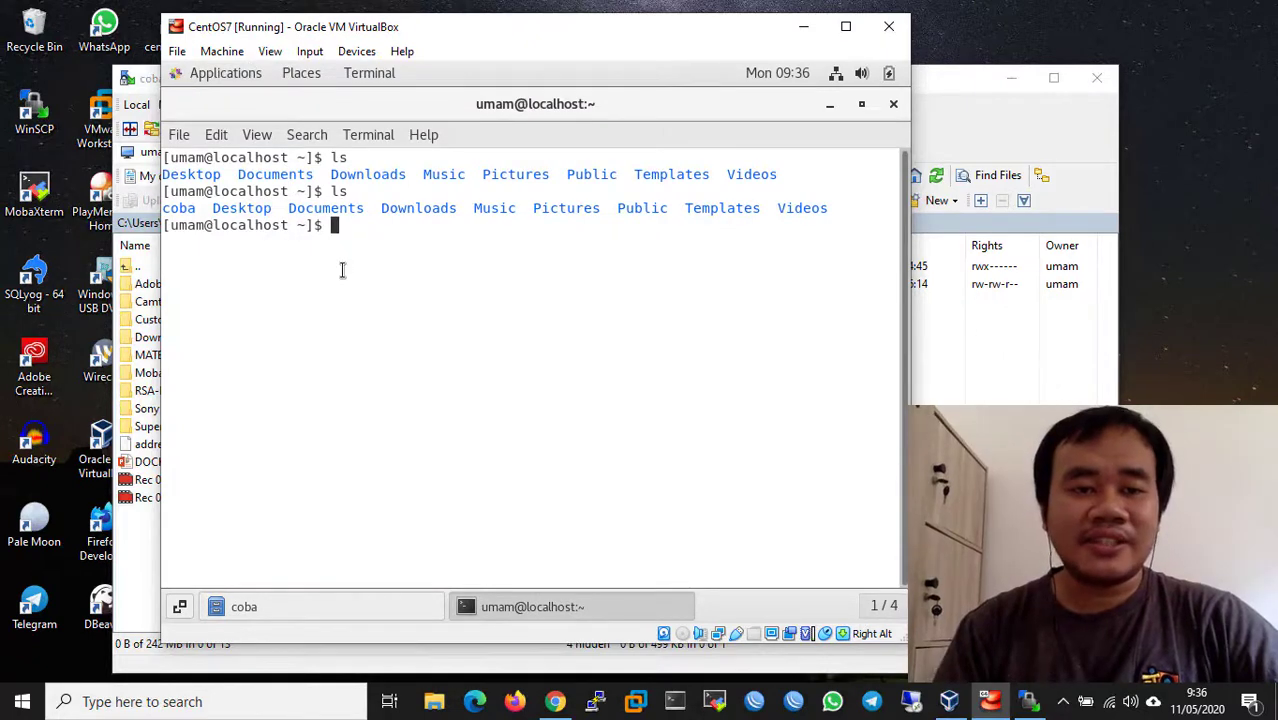
pyautogui.write('cd ')
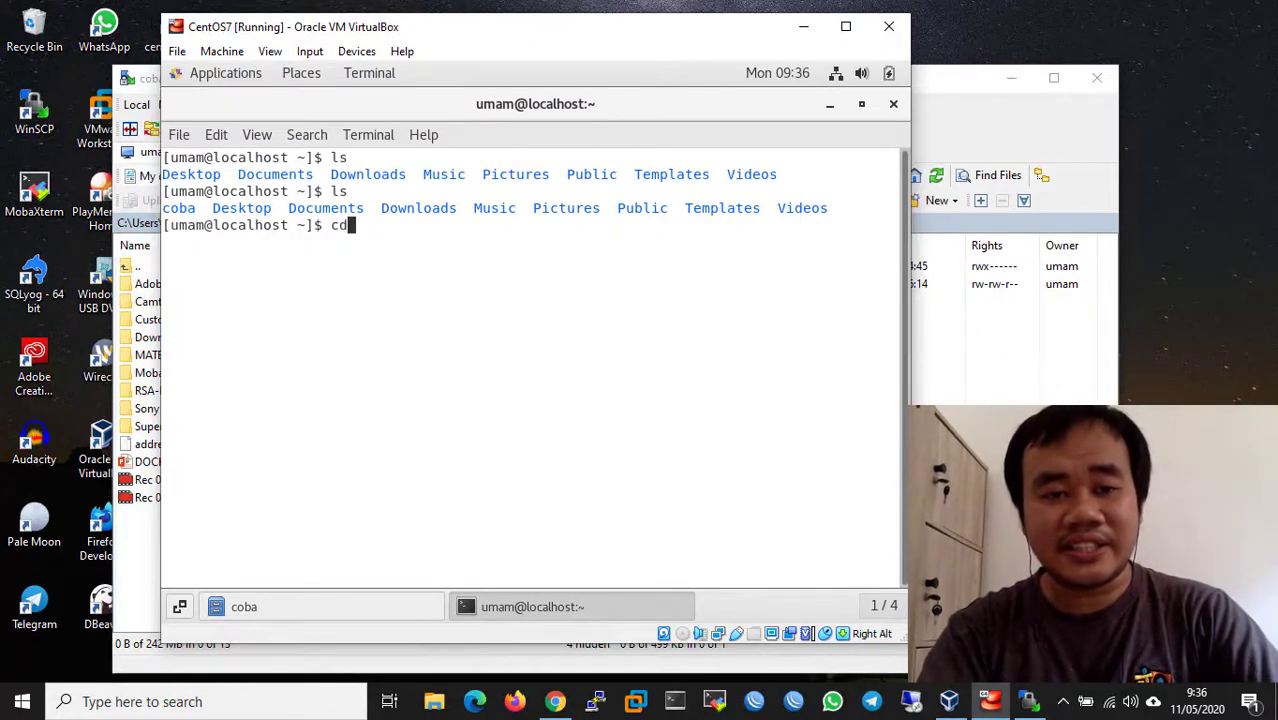
pyautogui.write('co')
pyautogui.press('Tab')
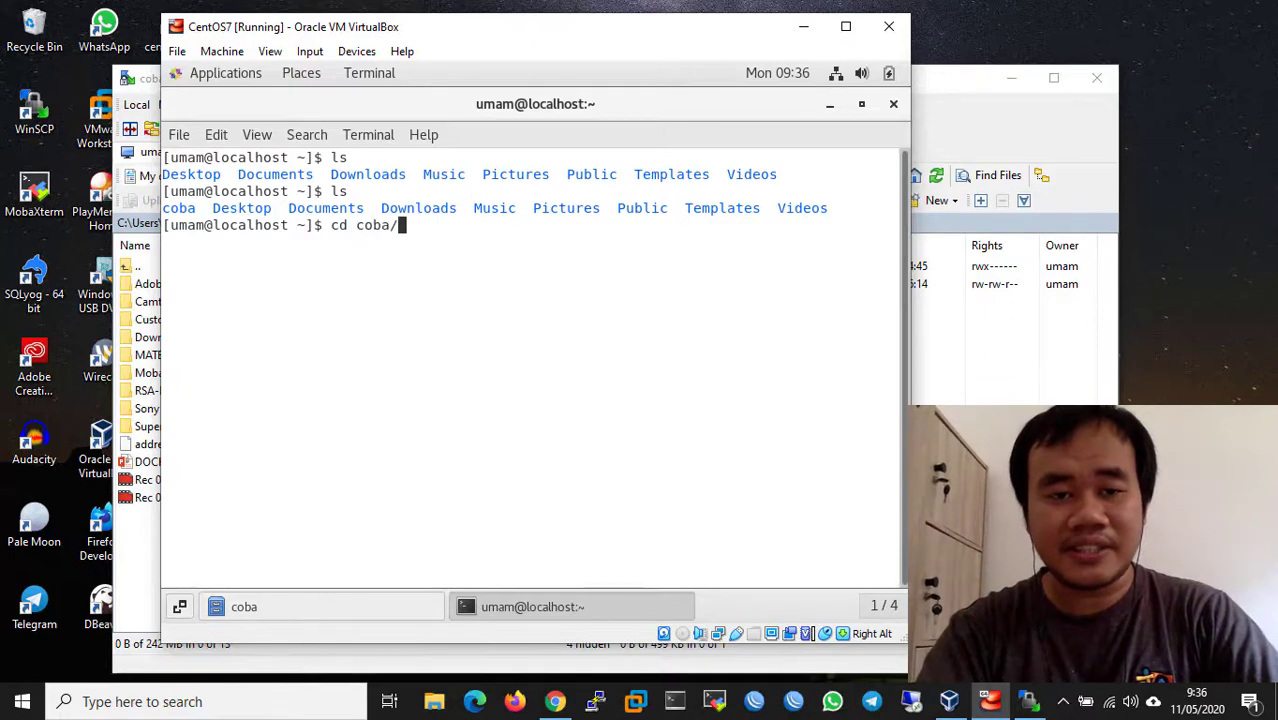
pyautogui.press('Return')
pyautogui.write('ls')
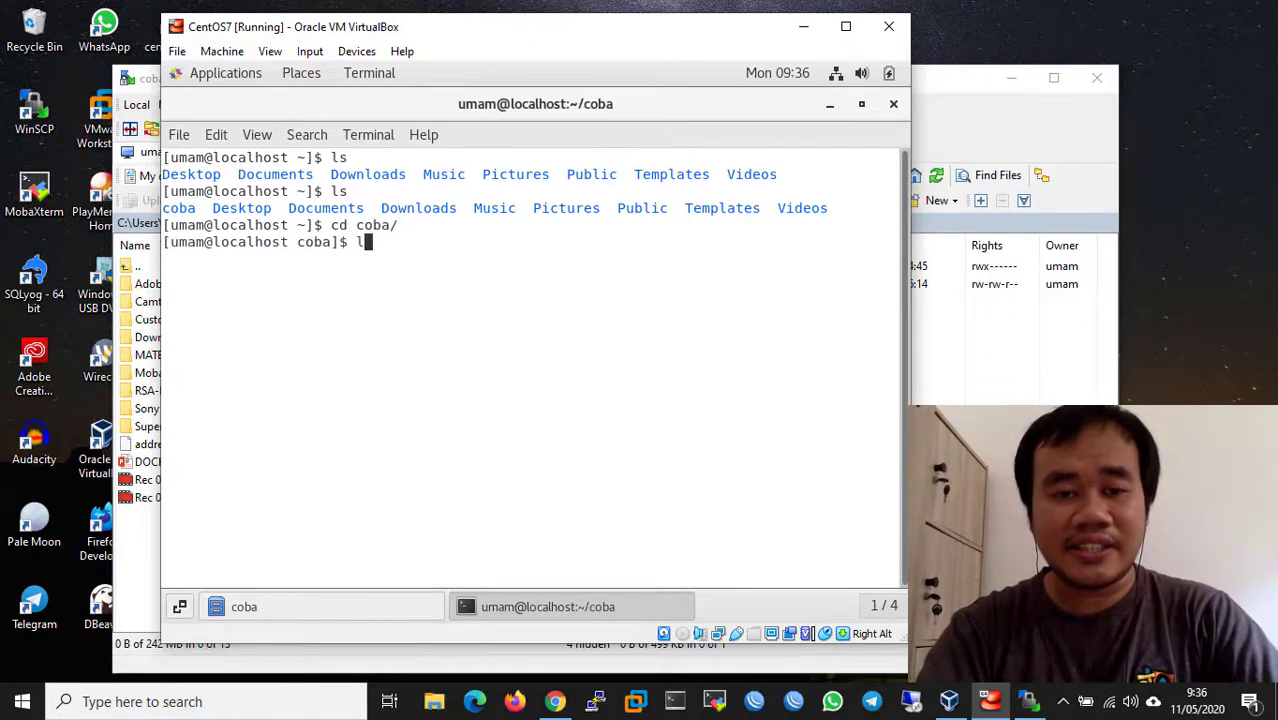
pyautogui.press('Return')
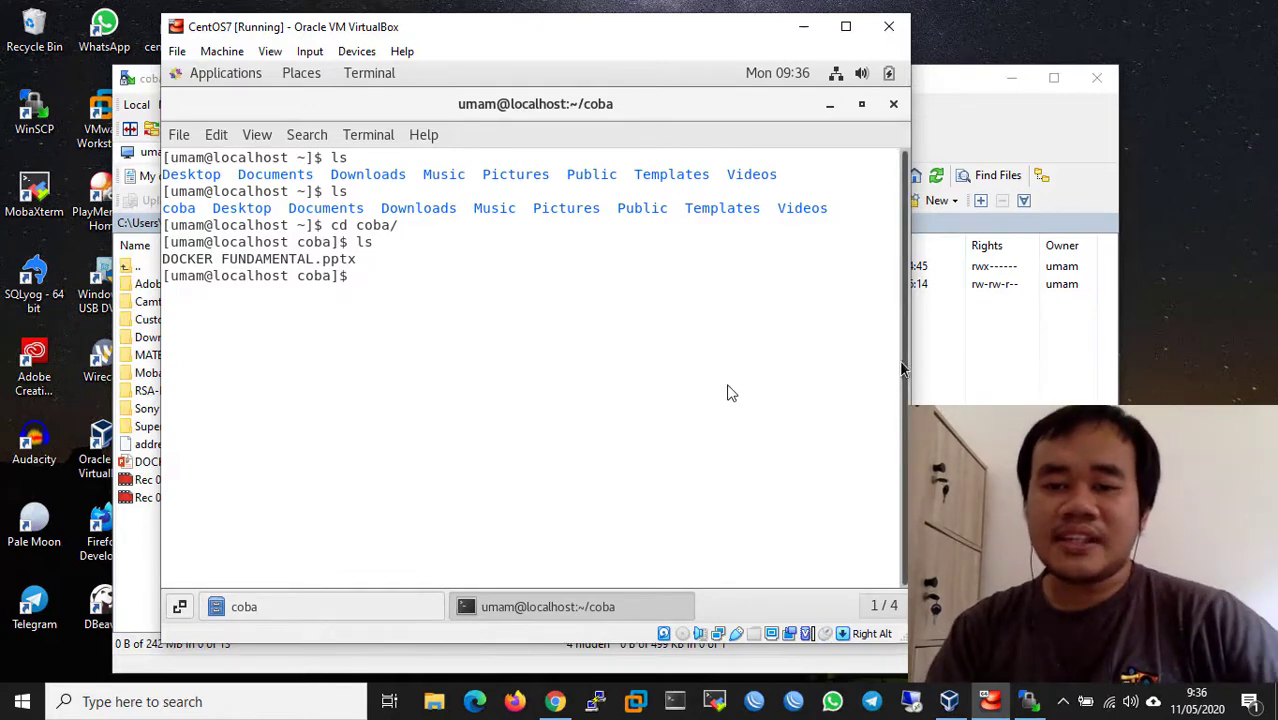
pyautogui.click(993, 398)
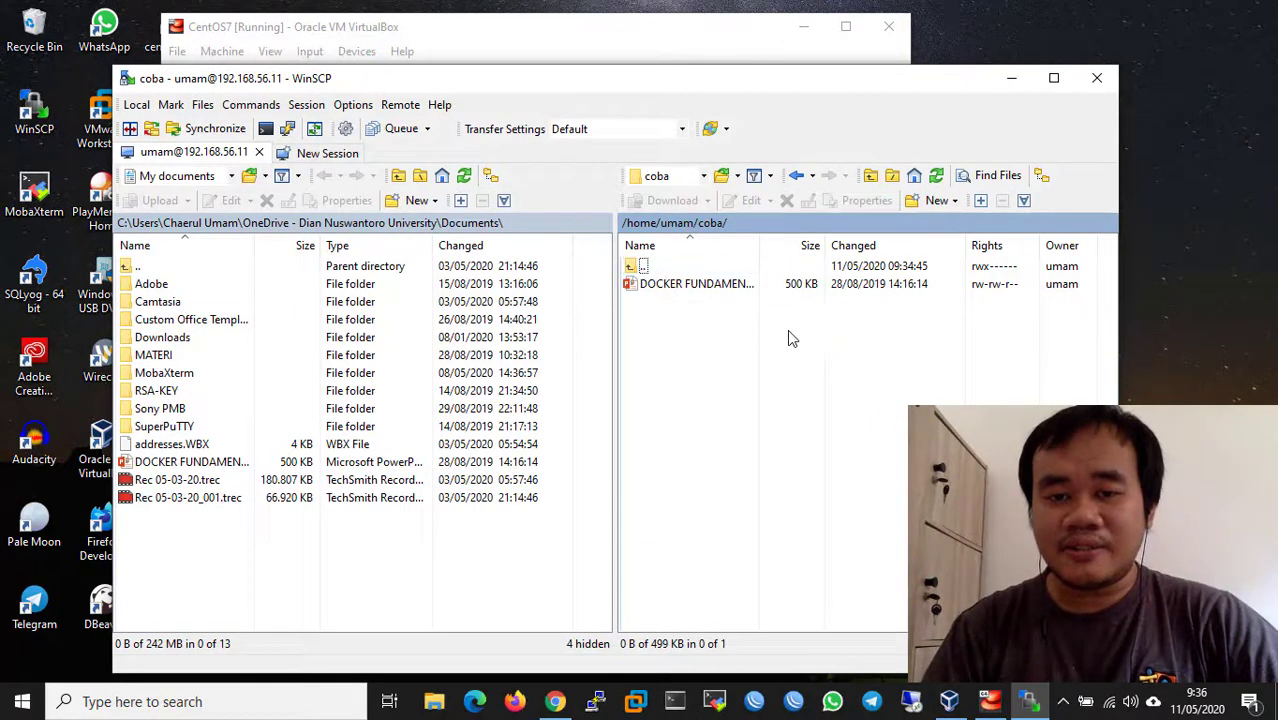
# - Go up three levels from coba to '/' and open the empty mnt folder
pyautogui.doubleClick(658, 267)
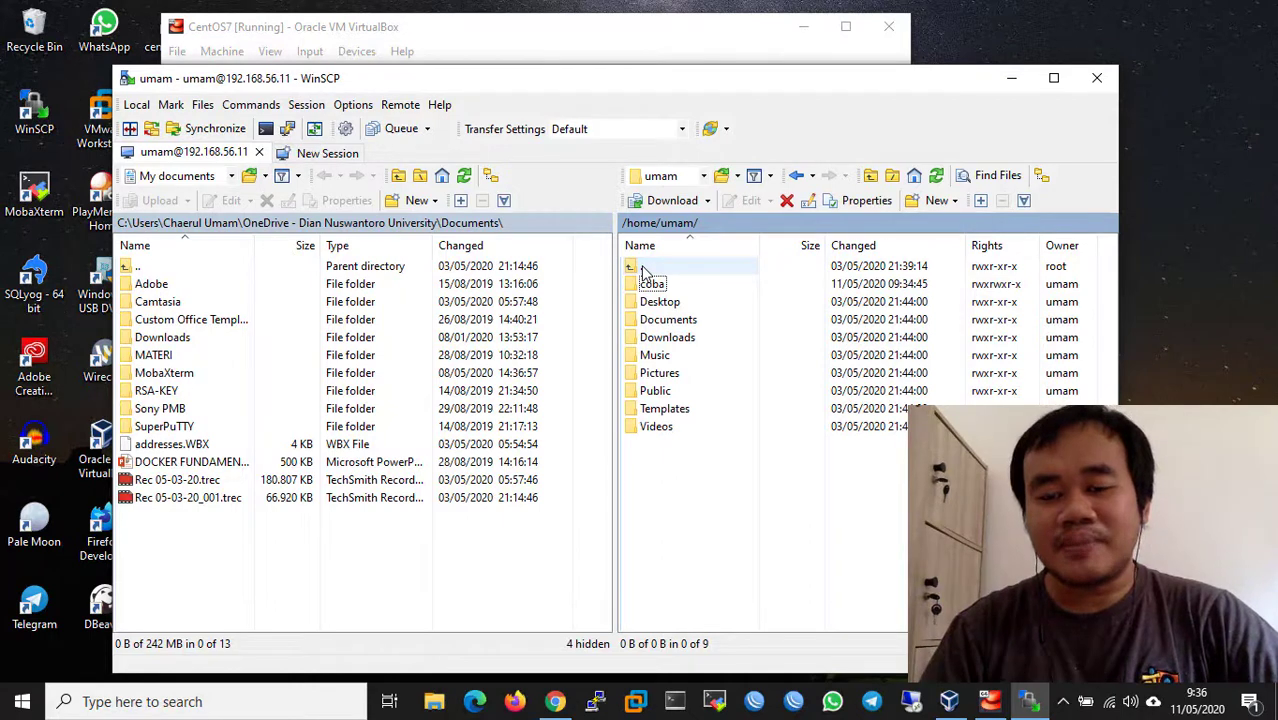
pyautogui.doubleClick(645, 268)
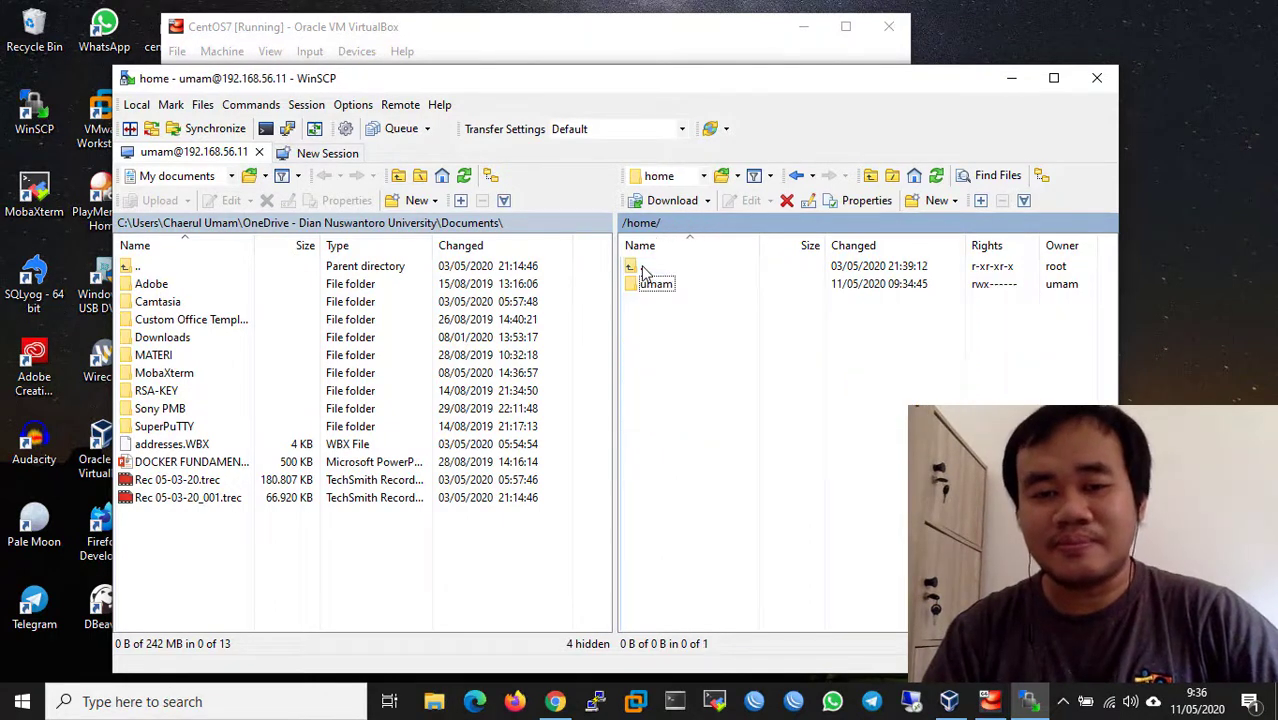
pyautogui.doubleClick(648, 270)
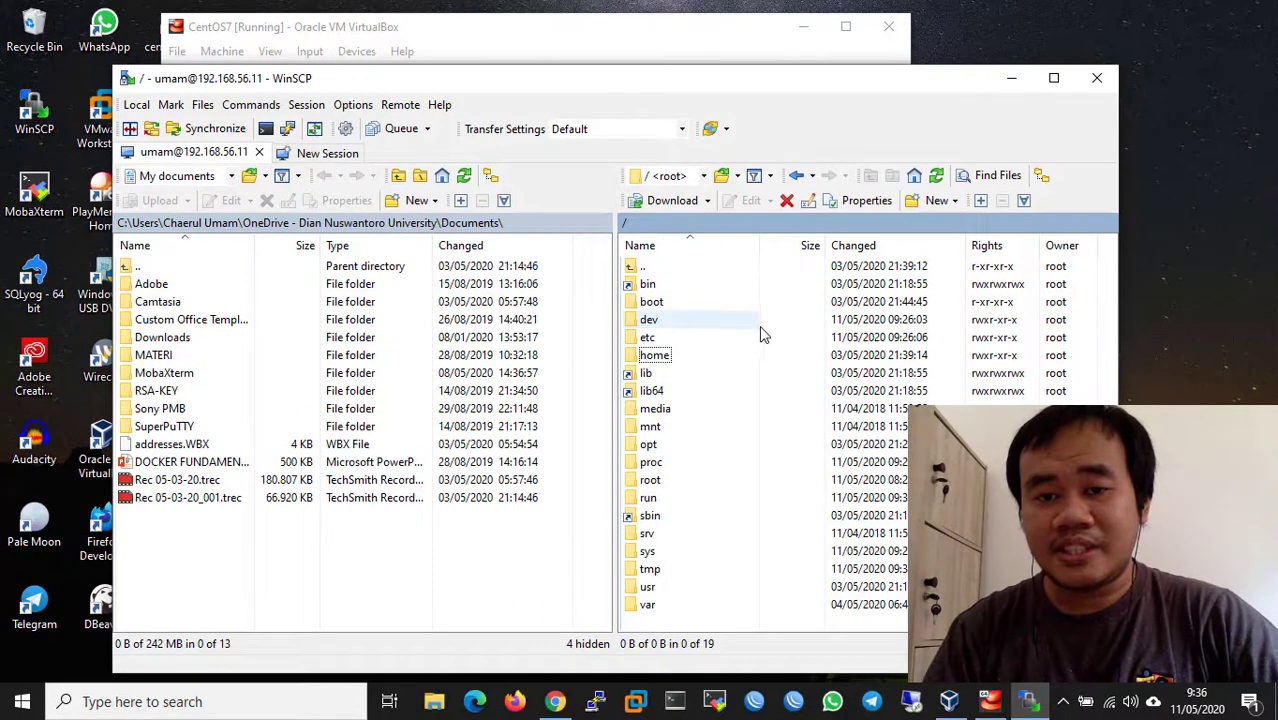
pyautogui.doubleClick(679, 428)
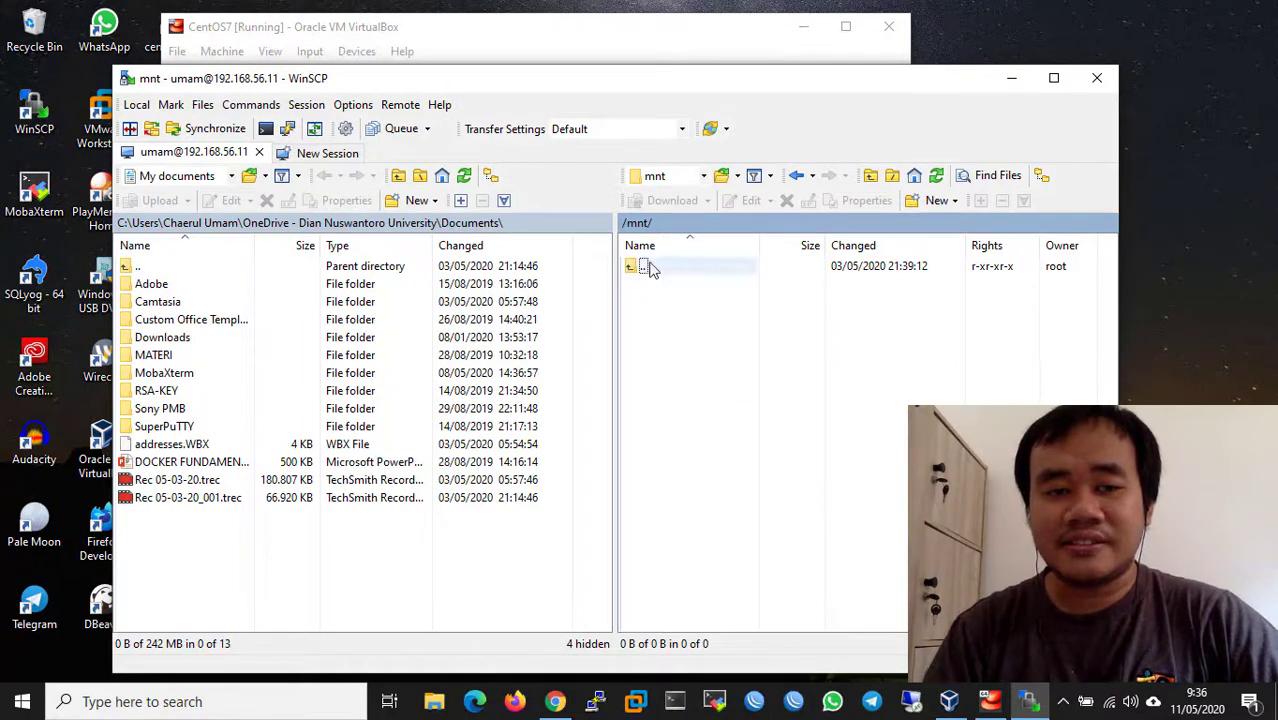
# - Try creating a 'coba' directory in /mnt, dismiss the Permission denied error, and go up to '/'
pyautogui.rightClick(659, 349)
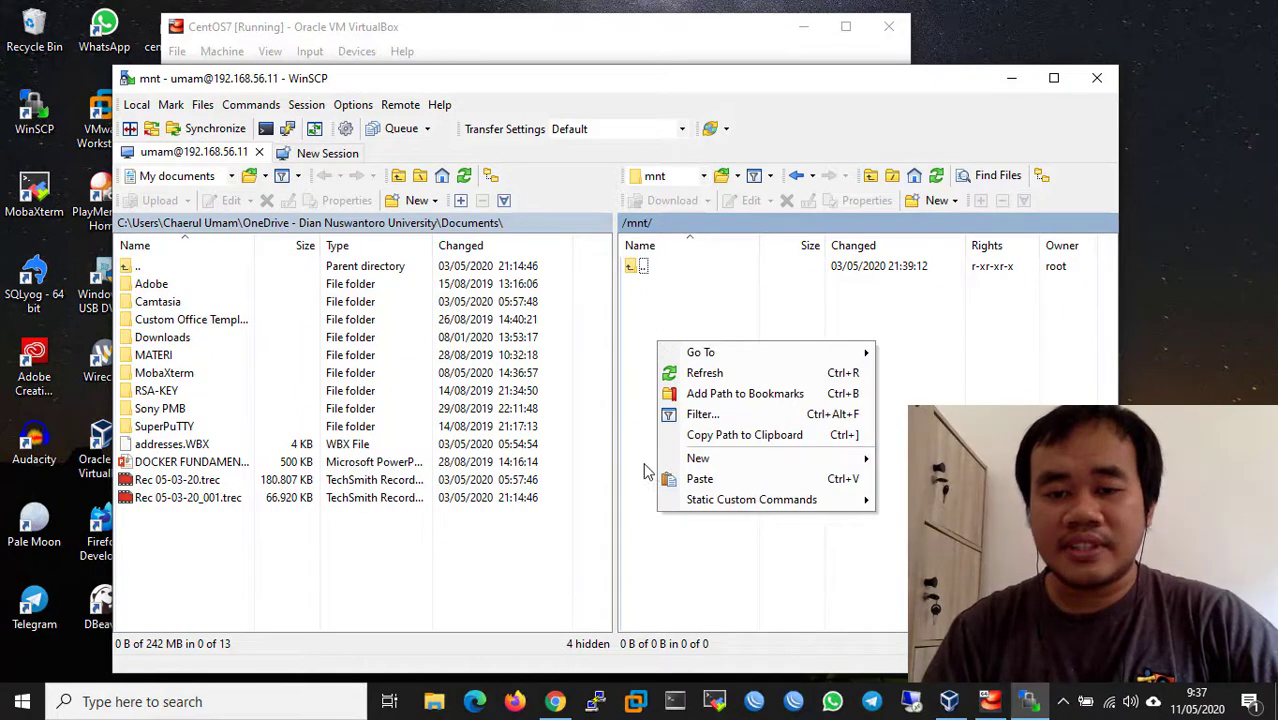
pyautogui.moveTo(760, 460)
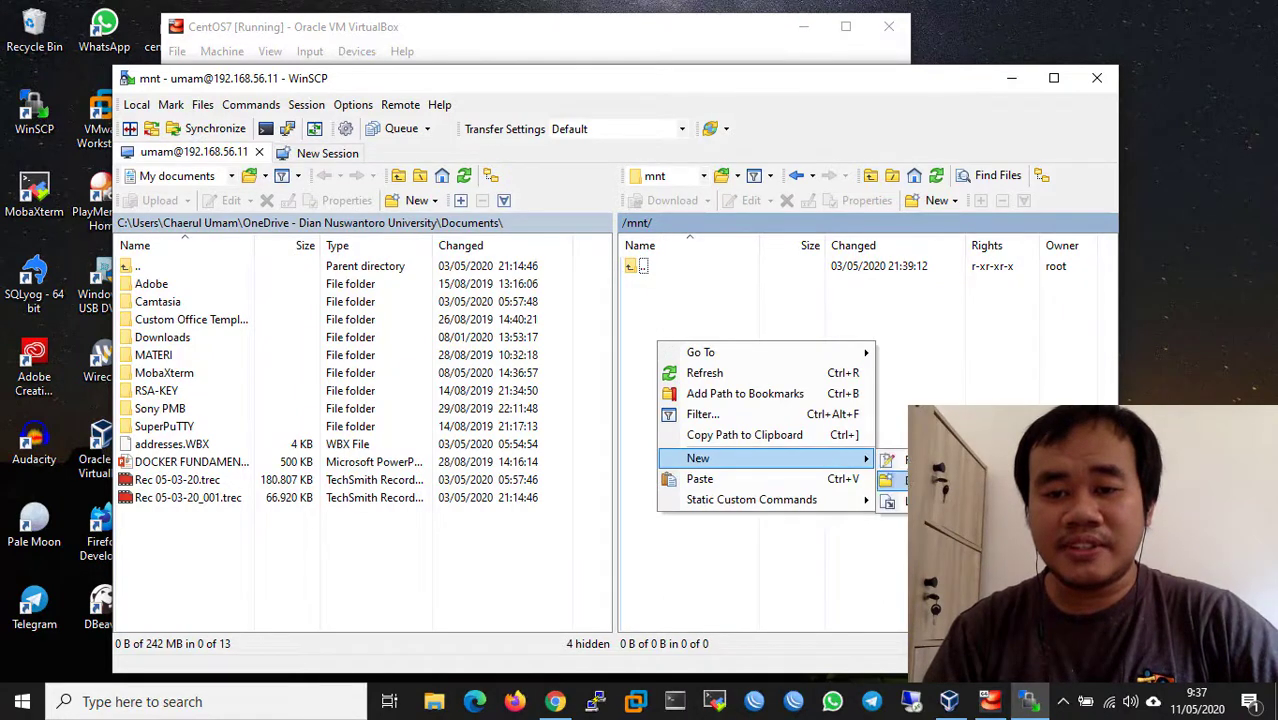
pyautogui.click(925, 460)
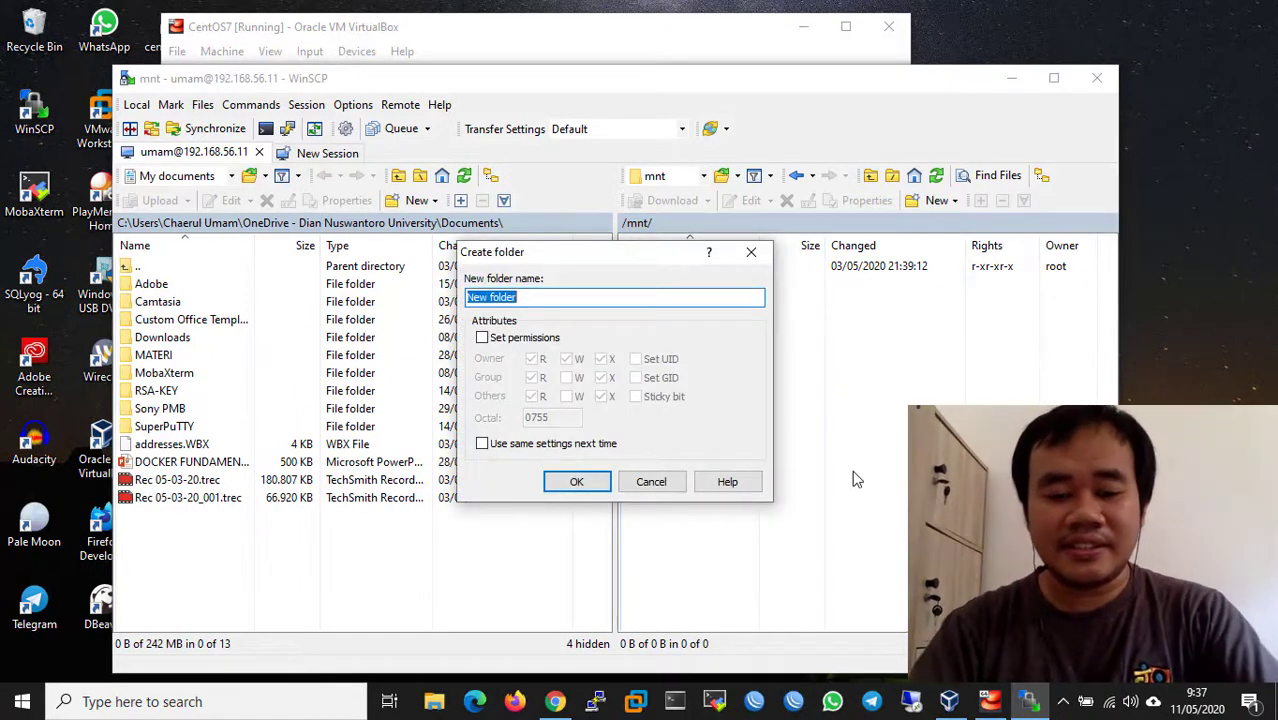
pyautogui.write('coba')
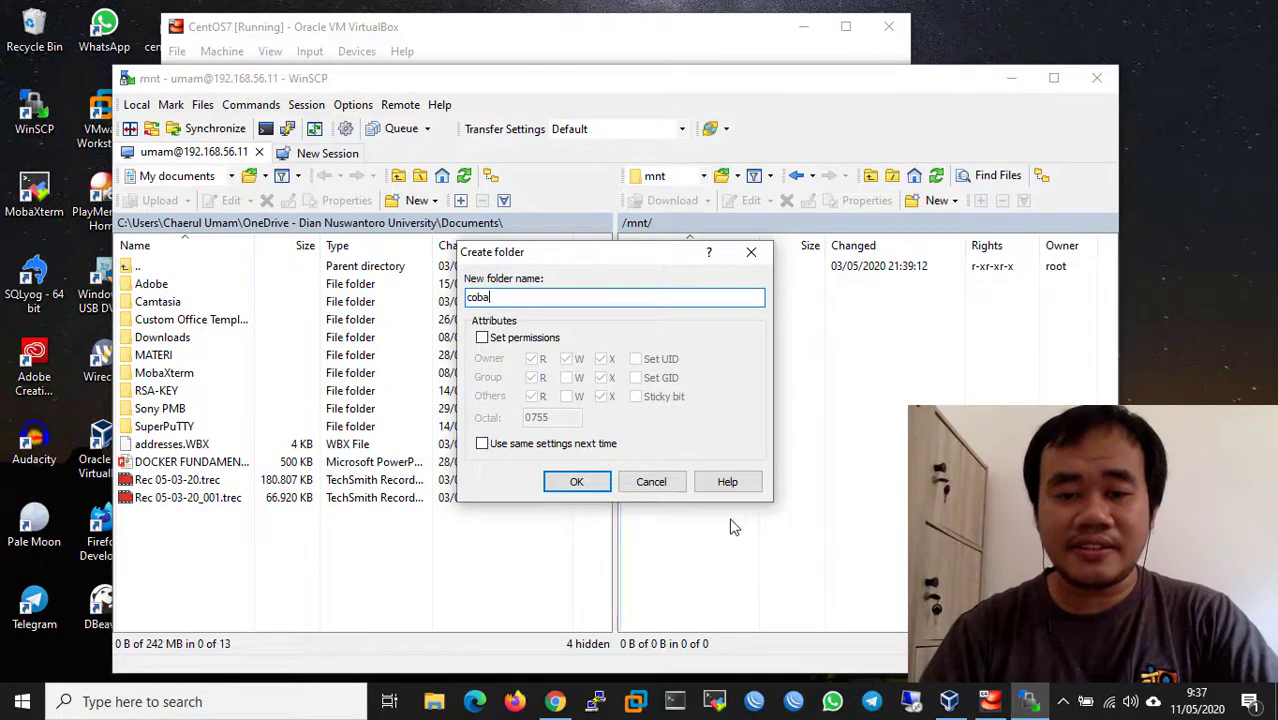
pyautogui.click(578, 482)
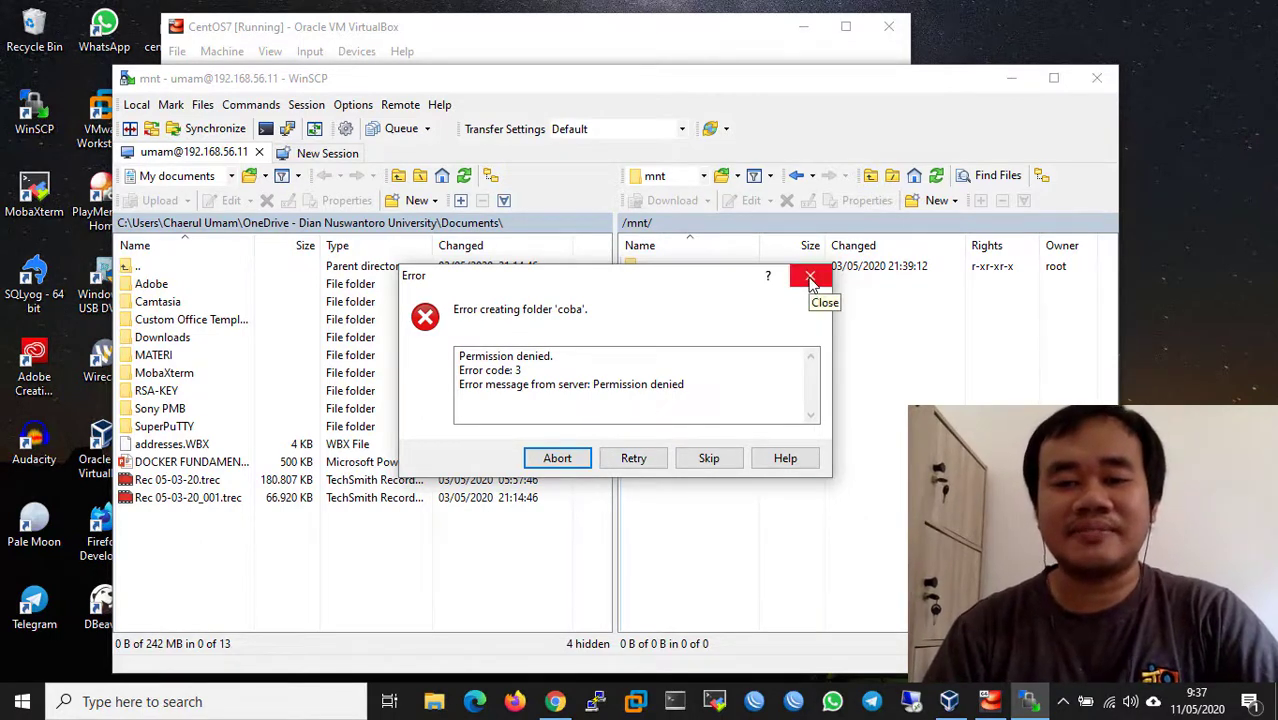
pyautogui.click(811, 279)
pyautogui.doubleClick(658, 270)
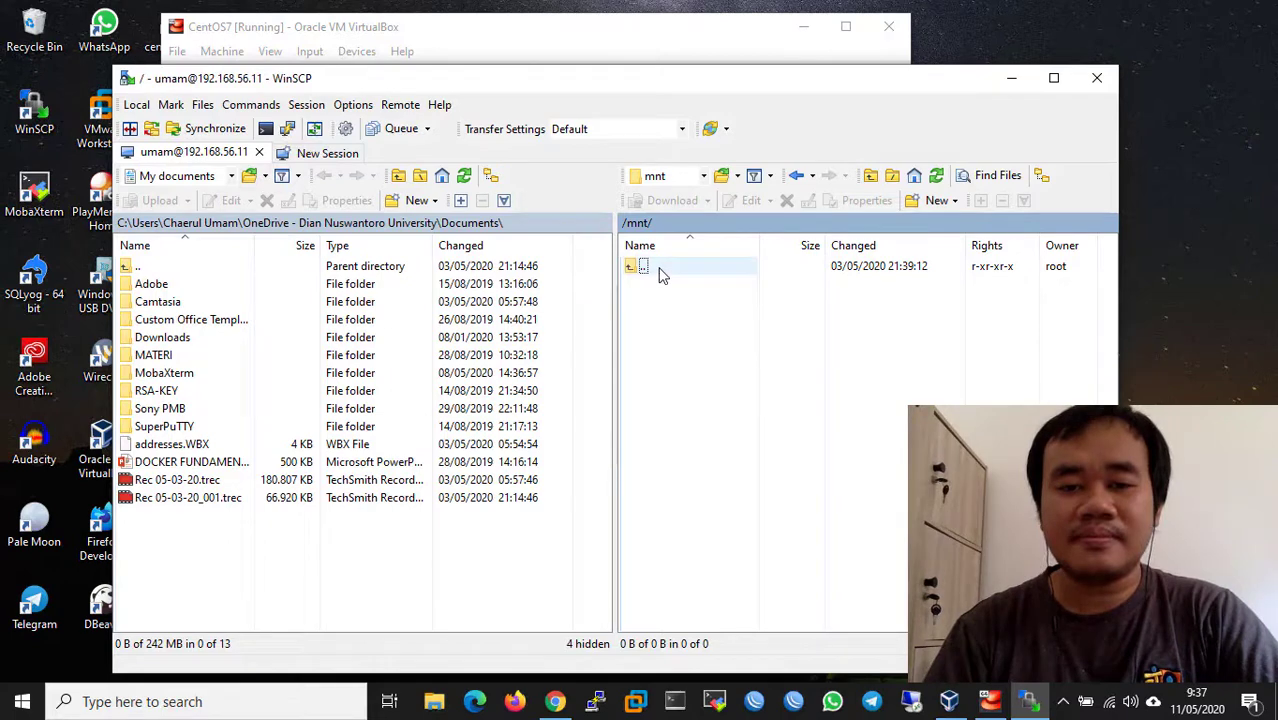
pyautogui.click(658, 270)
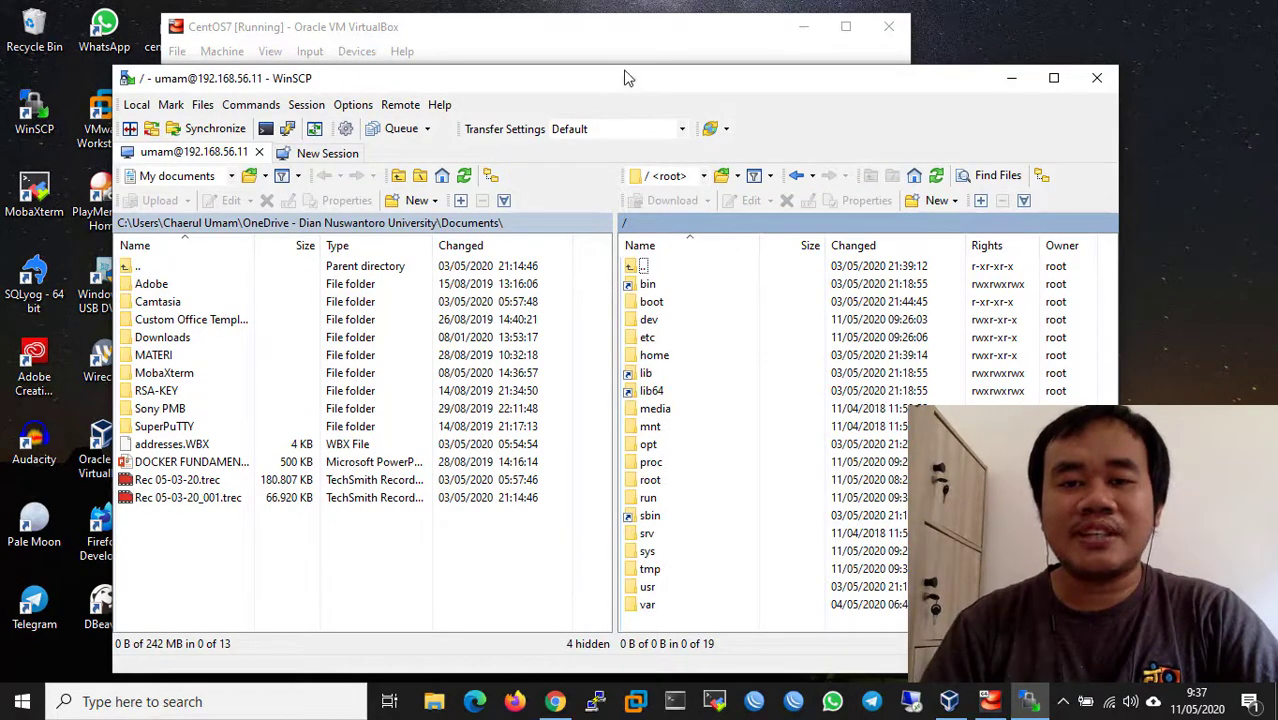
pyautogui.moveTo(634, 72); pyautogui.dragTo(635, 49)
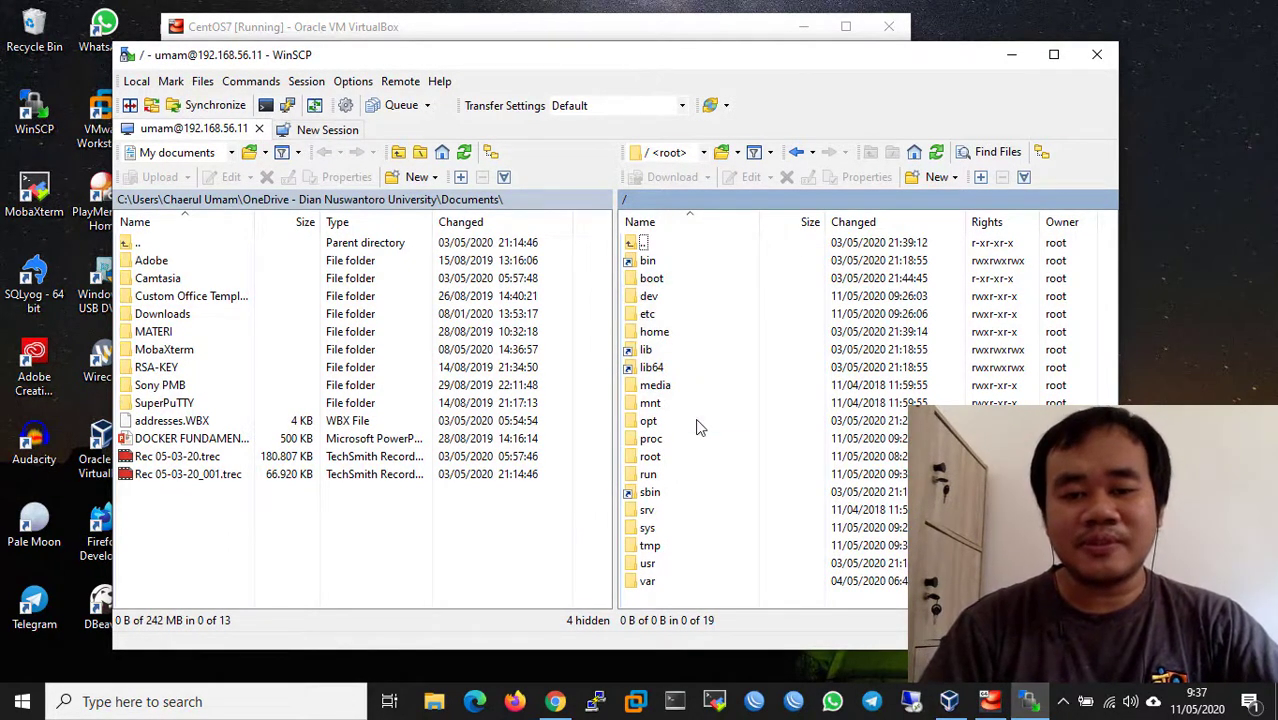
pyautogui.doubleClick(648, 581)
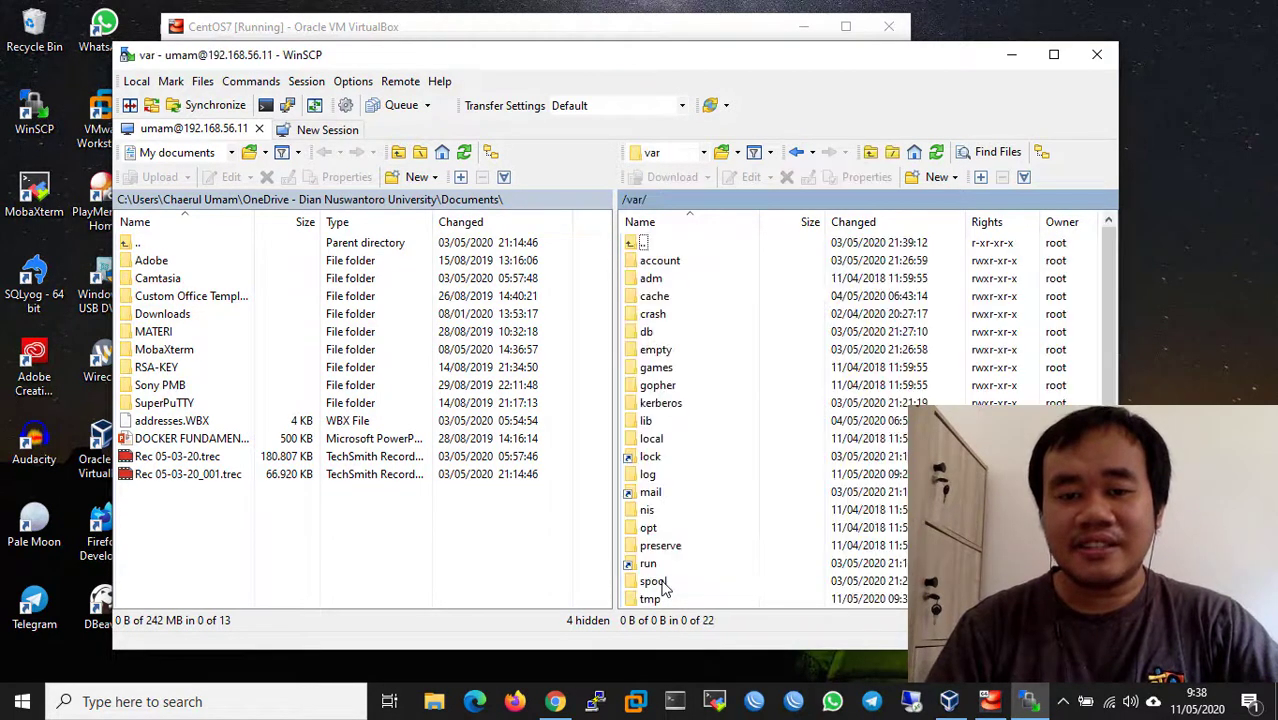
pyautogui.scroll(-1, 676, 566)
pyautogui.doubleClick(676, 580)
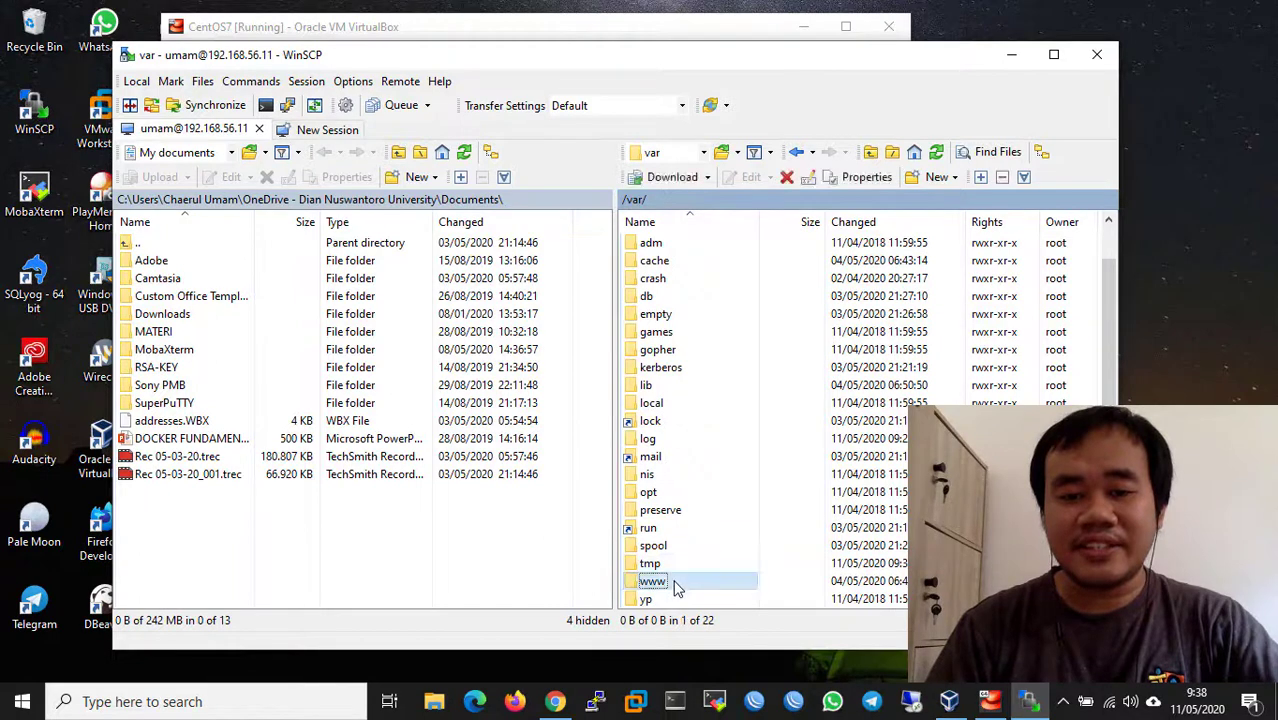
pyautogui.doubleClick(670, 281)
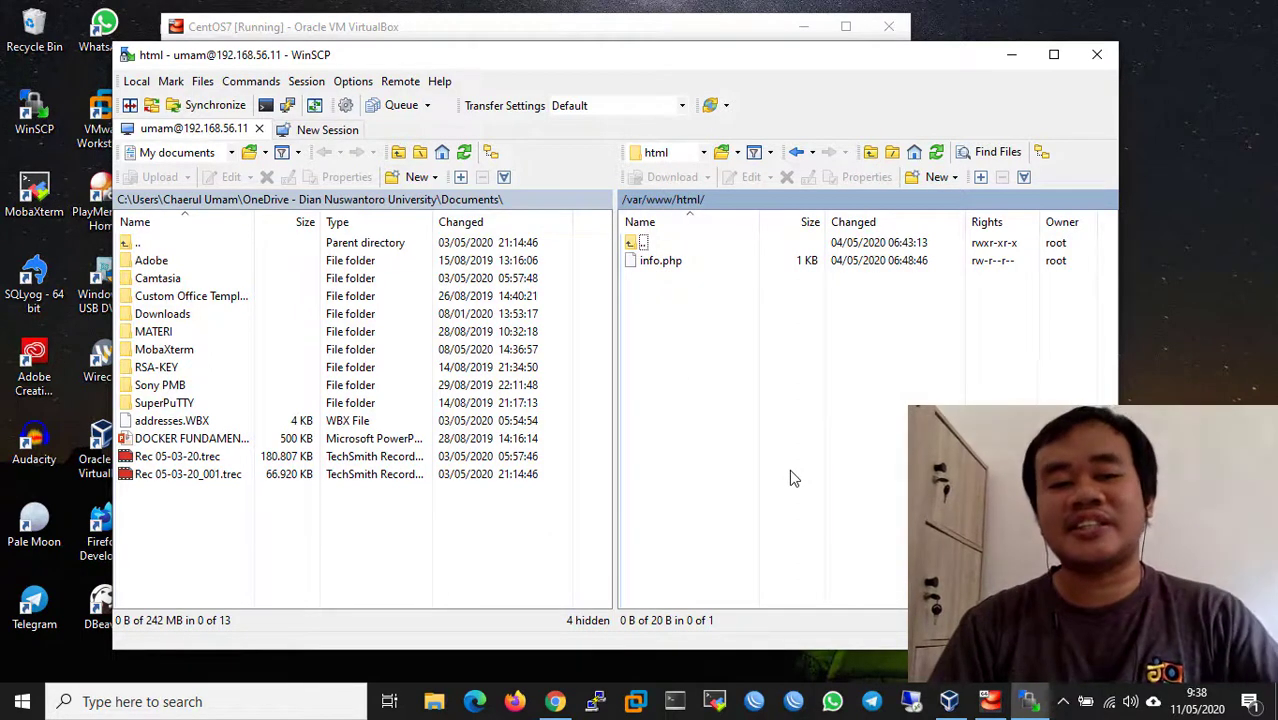
pyautogui.doubleClick(660, 244)
pyautogui.doubleClick(660, 245)
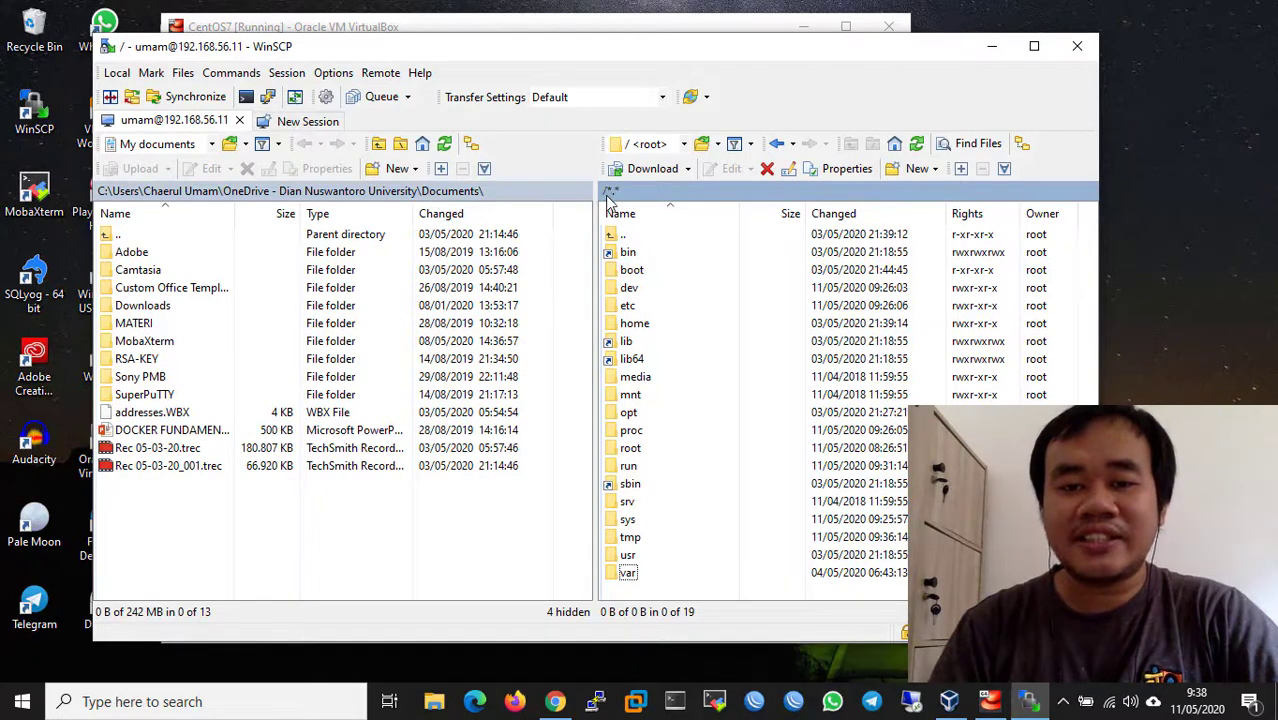
# - Navigate from the root into /home/umam, where coba sits beside Desktop and Documents
pyautogui.click(633, 240)
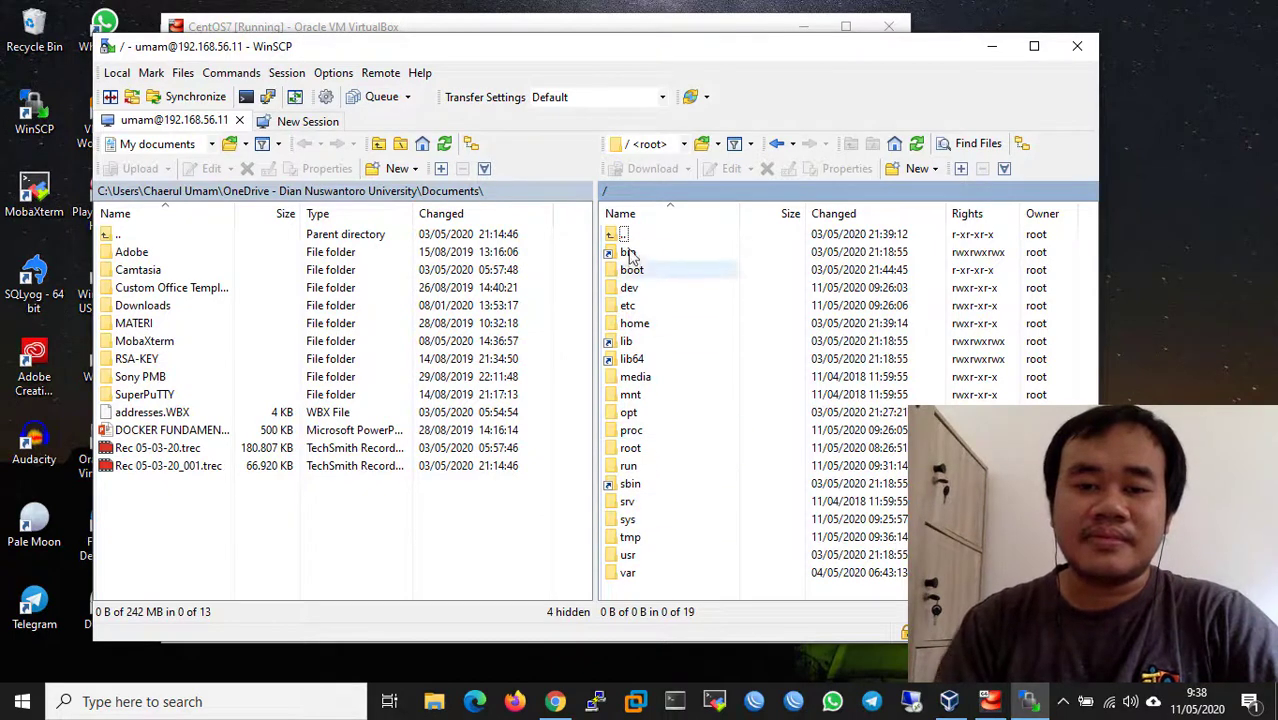
pyautogui.doubleClick(658, 323)
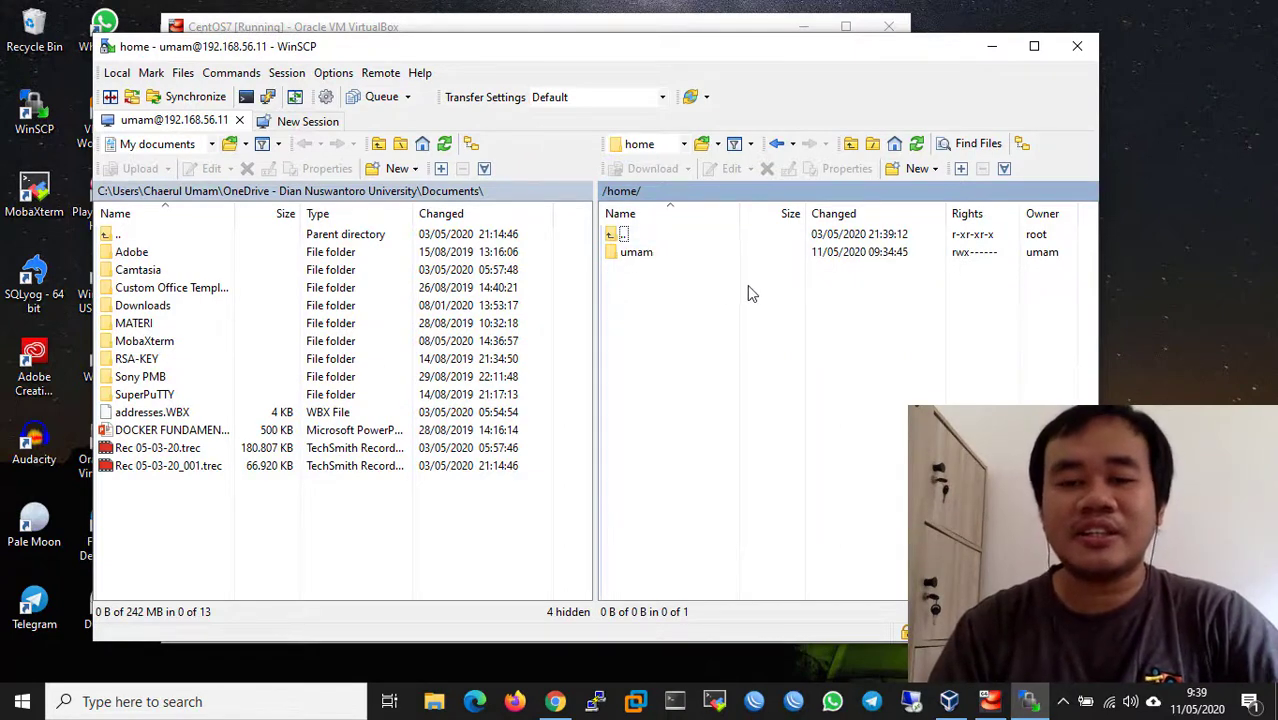
pyautogui.click(643, 255)
pyautogui.doubleClick(643, 258)
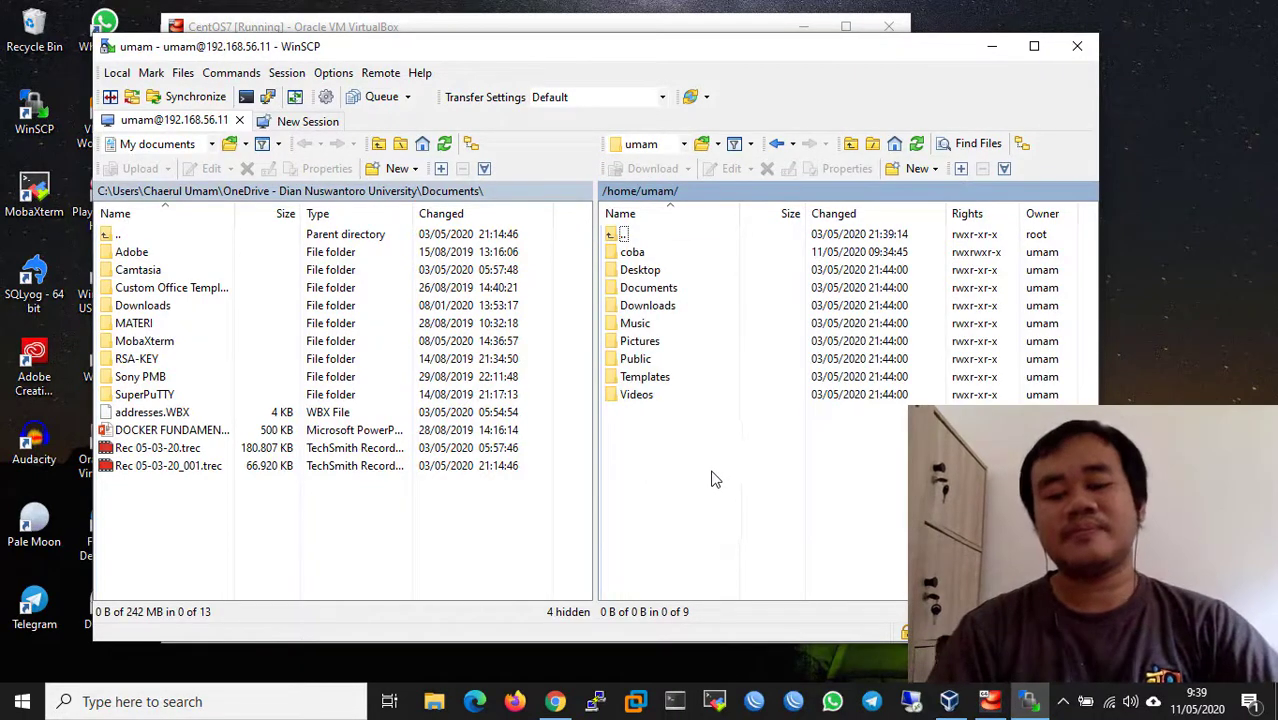